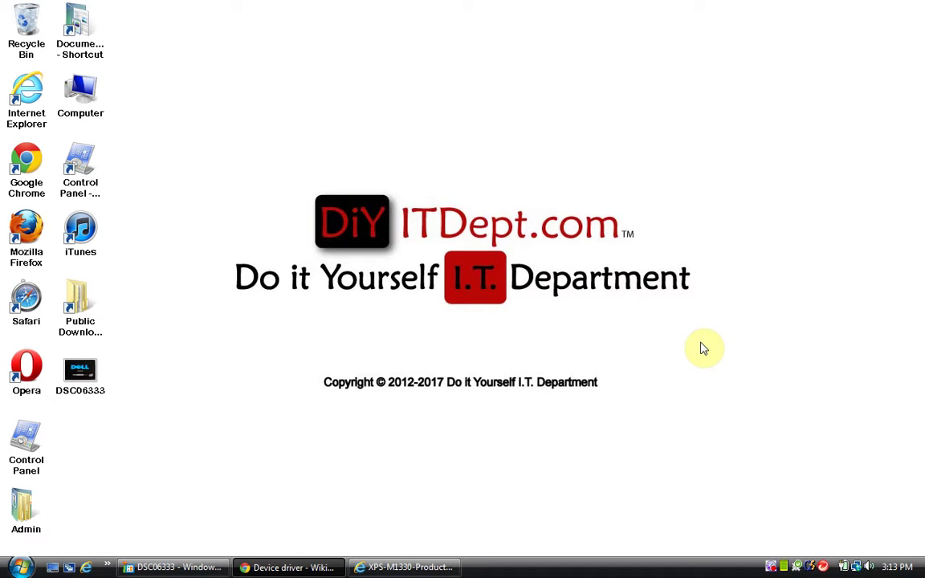
Switch to Chrome to view the Wikipedia article on device drivers
left_click(279, 568)
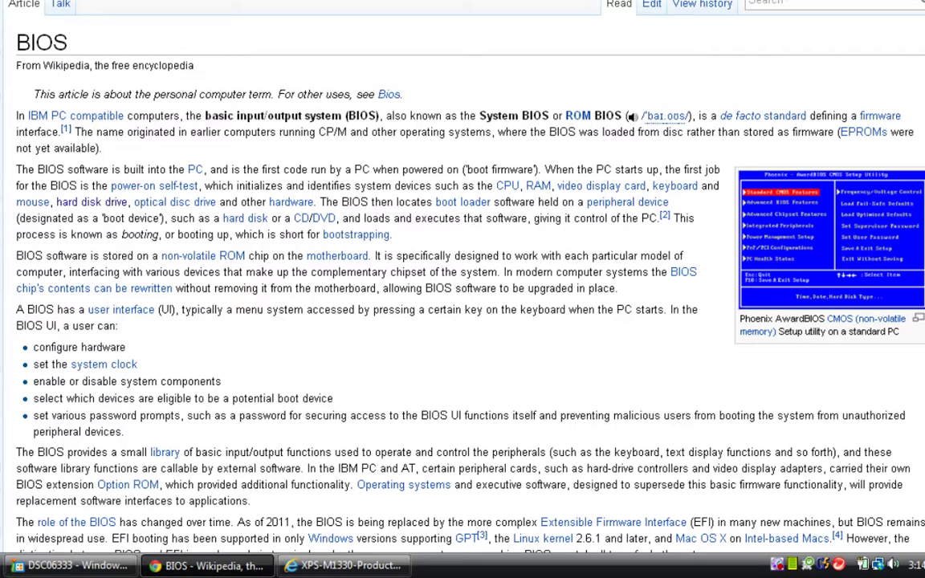
Switch to the Dell XPS M1330 support page in Internet Explorer and open its Drivers & Downloads section
left_click(333, 566)
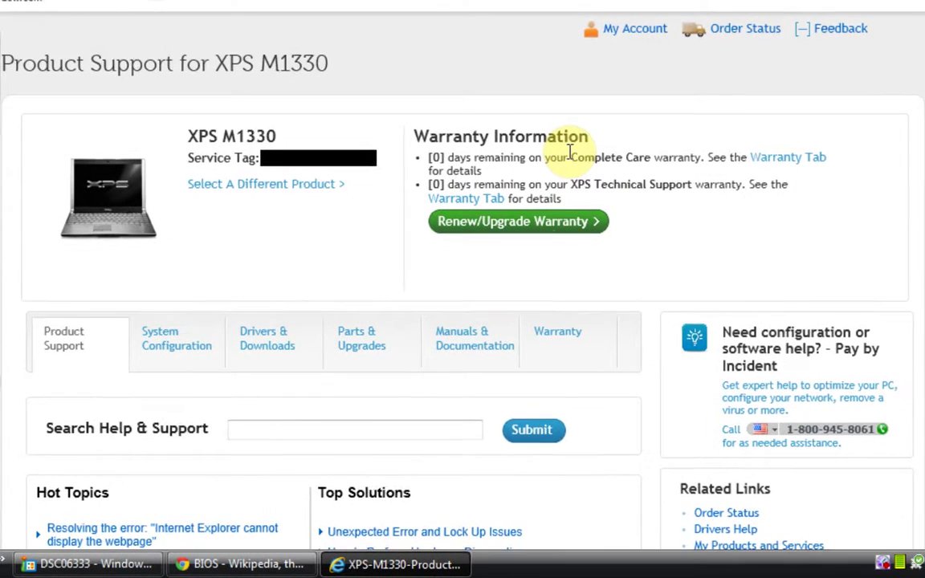
scroll(562, 165, "down", 2)
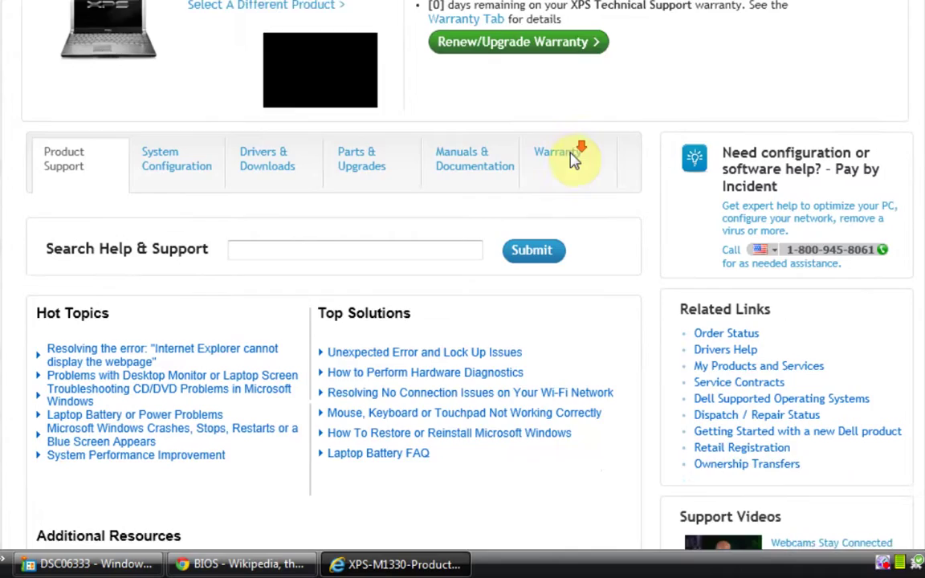
scroll(562, 161, "down", 1)
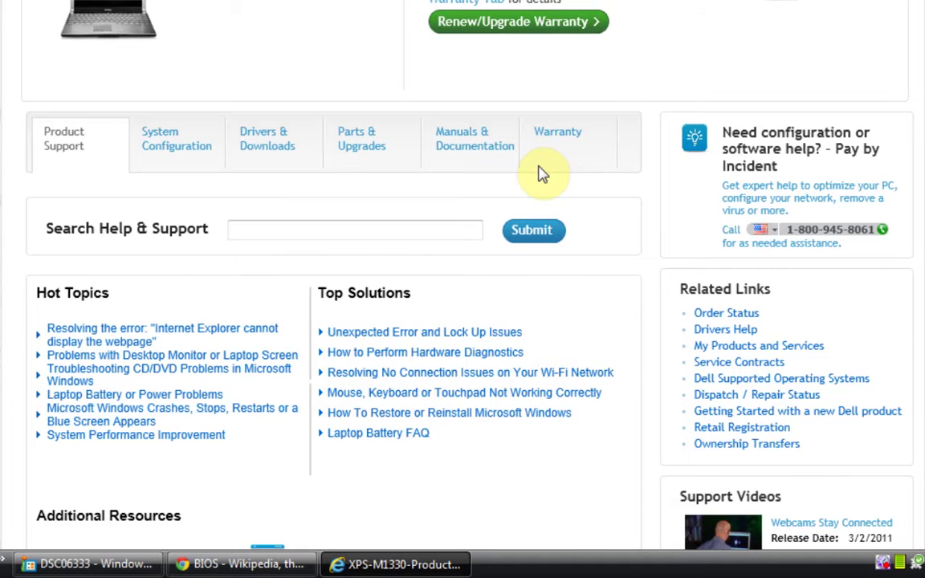
scroll(542, 172, "up", 3)
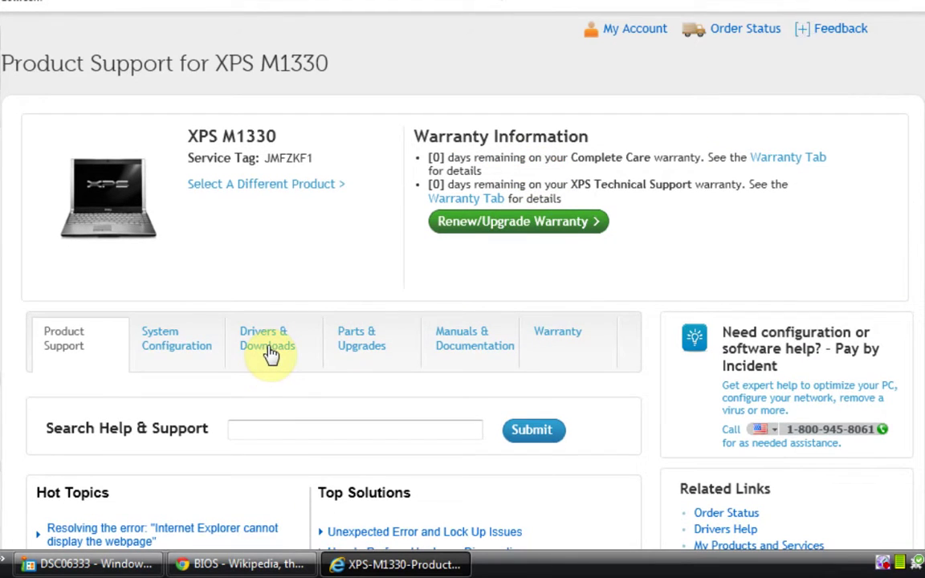
left_click(268, 350)
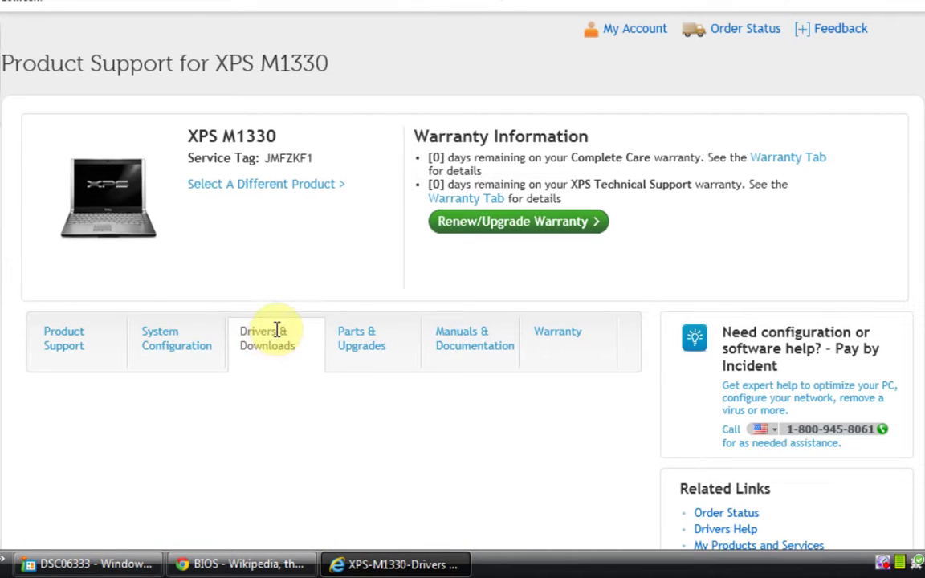
Expand the Application category and review its files, versions and download options
scroll(277, 334, "down", 4)
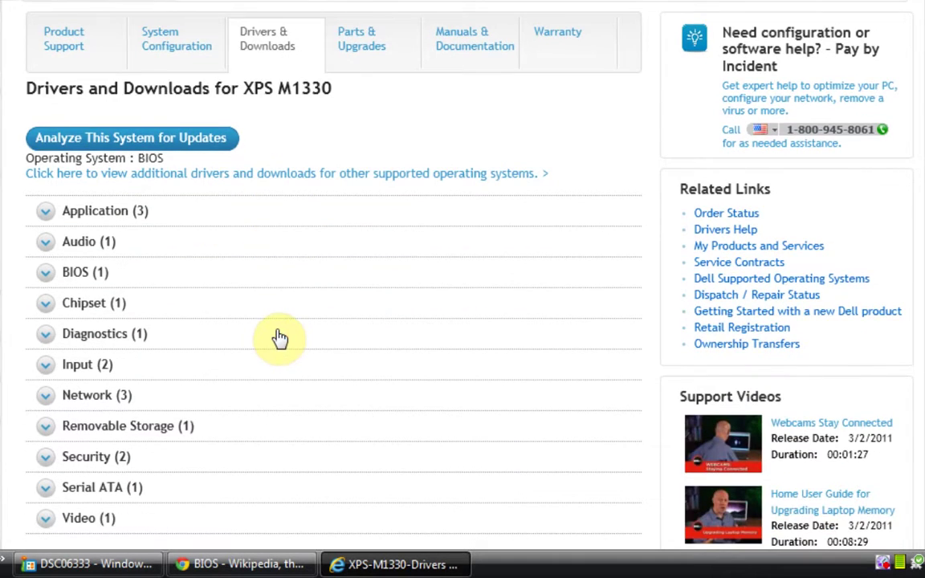
scroll(280, 338, "down", 1)
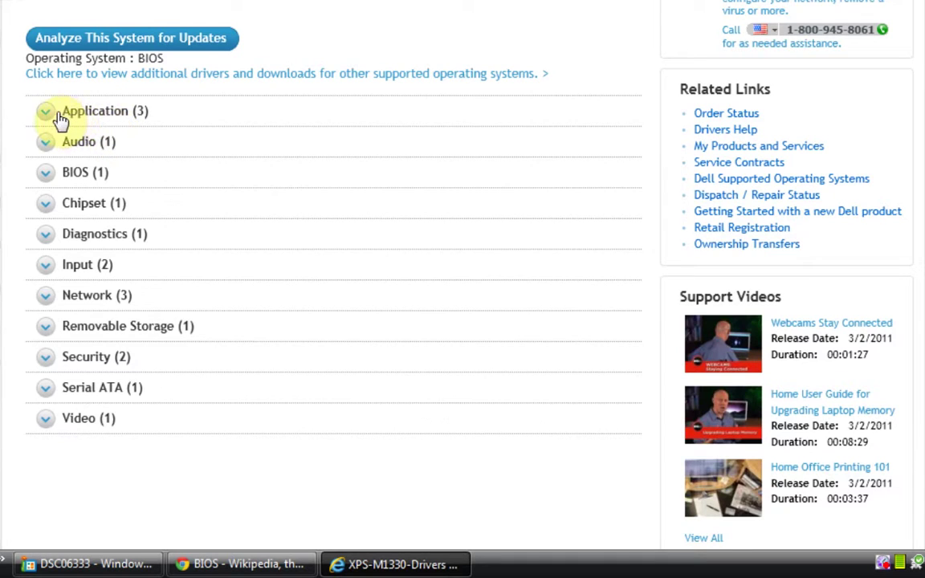
left_click(51, 118)
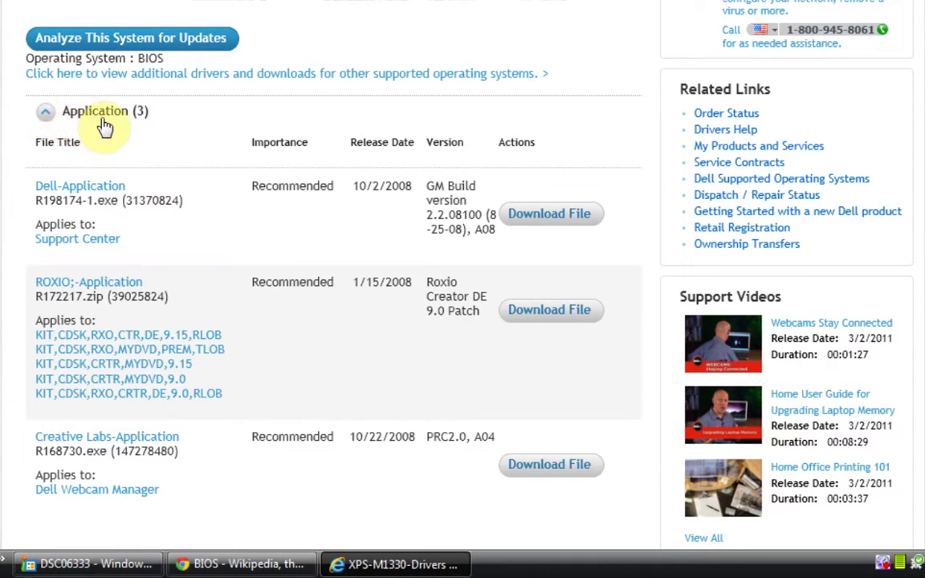
scroll(106, 126, "down", 3)
scroll(122, 136, "up", 2)
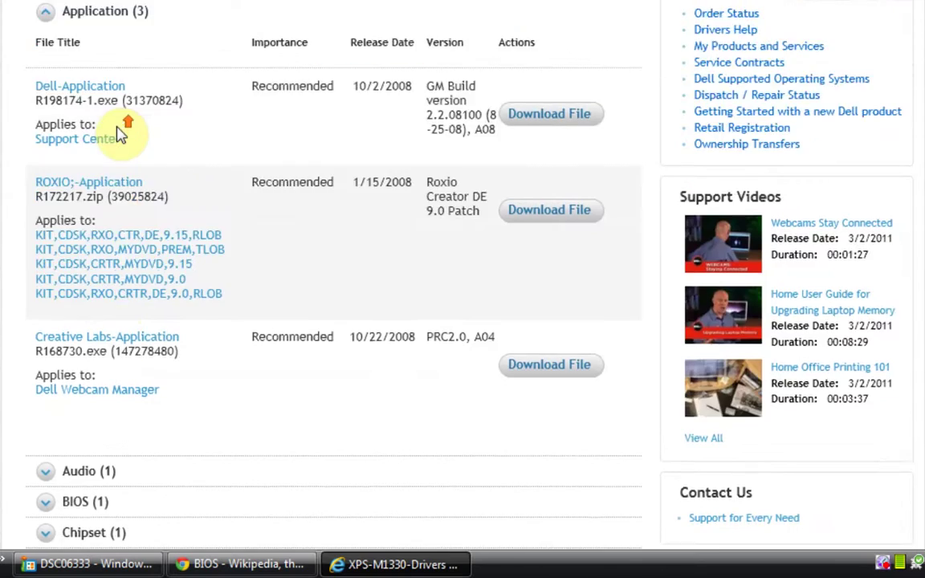
scroll(119, 134, "up", 1)
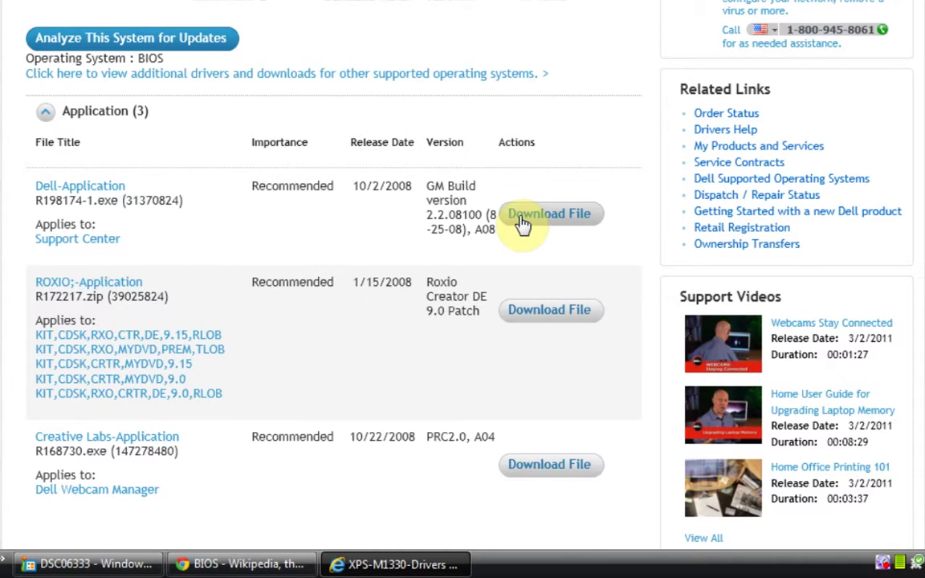
scroll(522, 223, "up", 1)
scroll(522, 224, "down", 1)
scroll(522, 223, "down", 2)
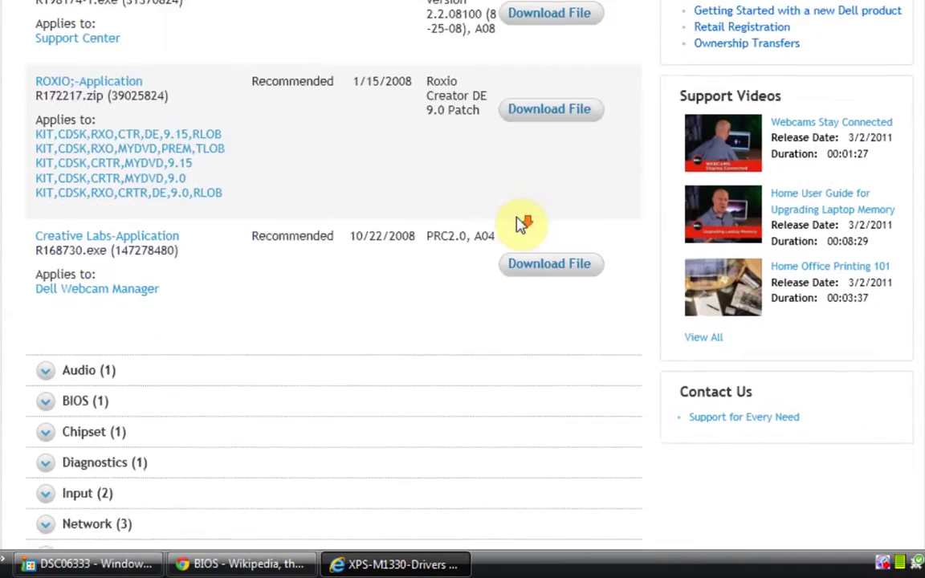
Expand the Audio and Chipset categories to see their available drivers
scroll(521, 223, "down", 1)
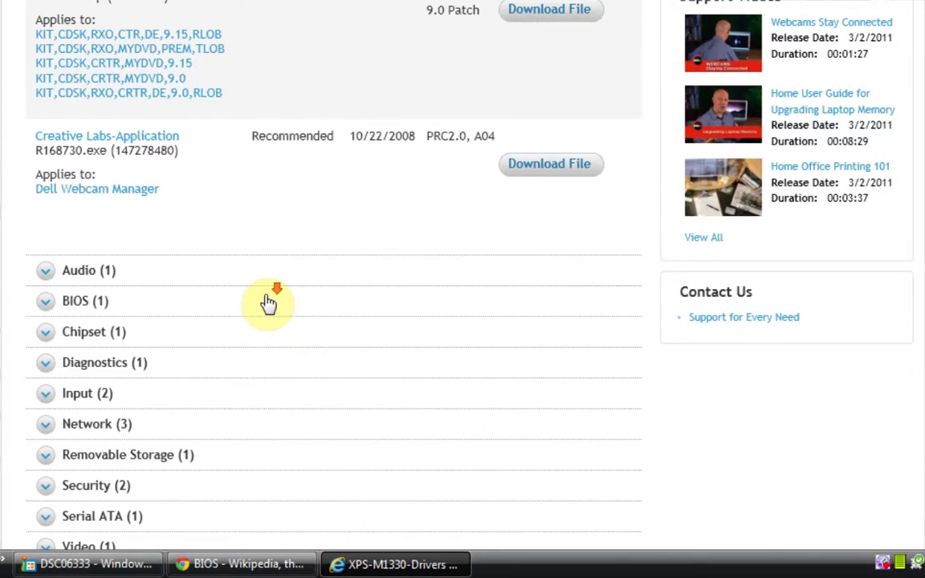
scroll(253, 281, "down", 2)
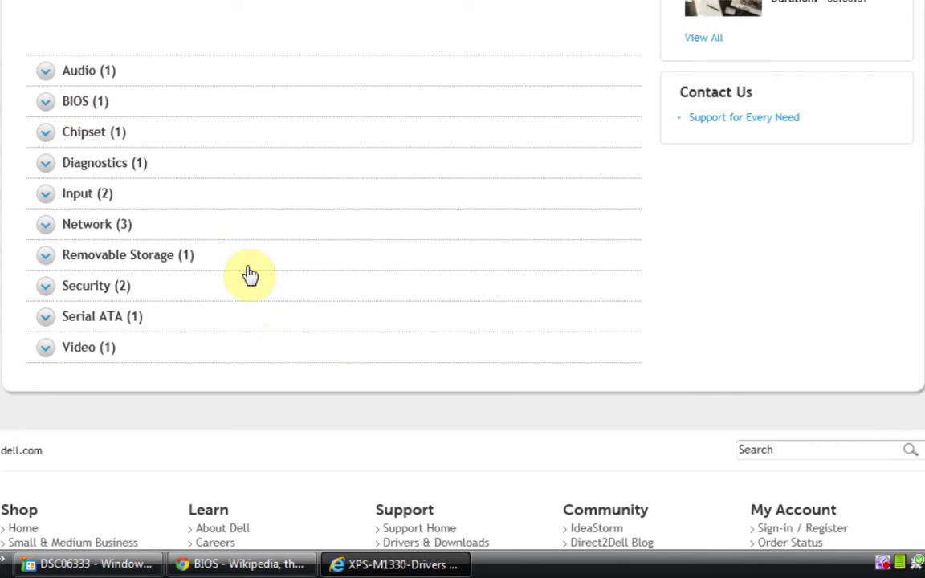
left_click(44, 78)
scroll(76, 128, "down", 2)
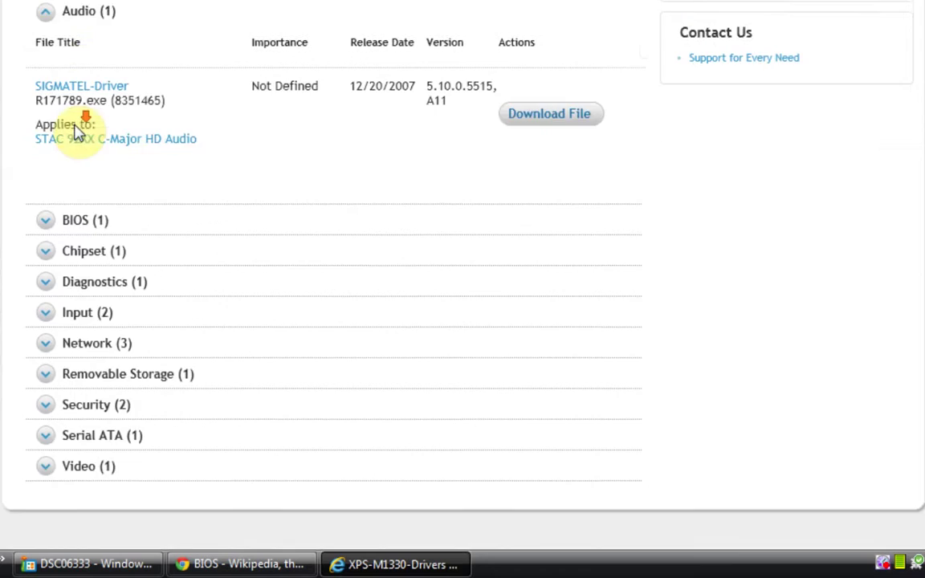
left_click(46, 211)
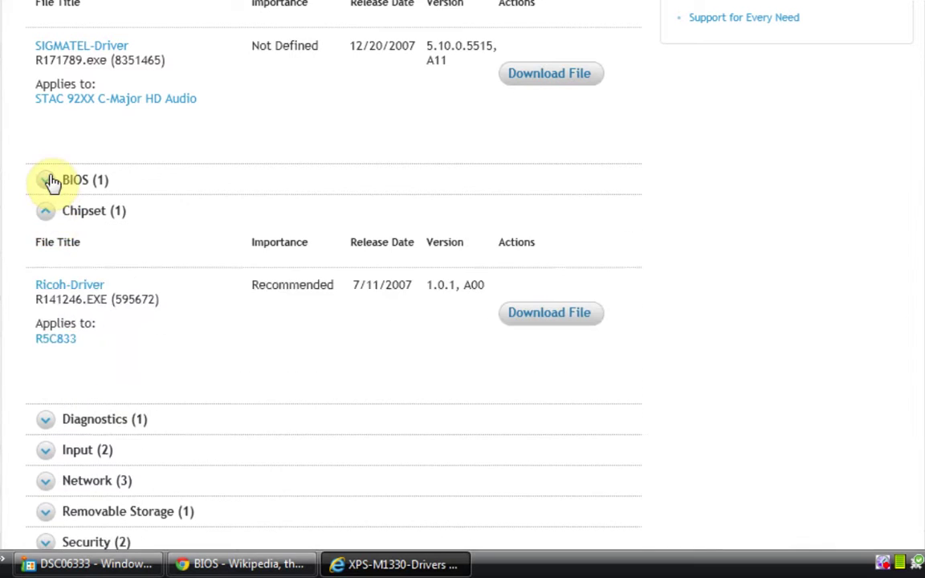
Expand the BIOS category and check the version of the Dell-BIOS file
left_click(49, 180)
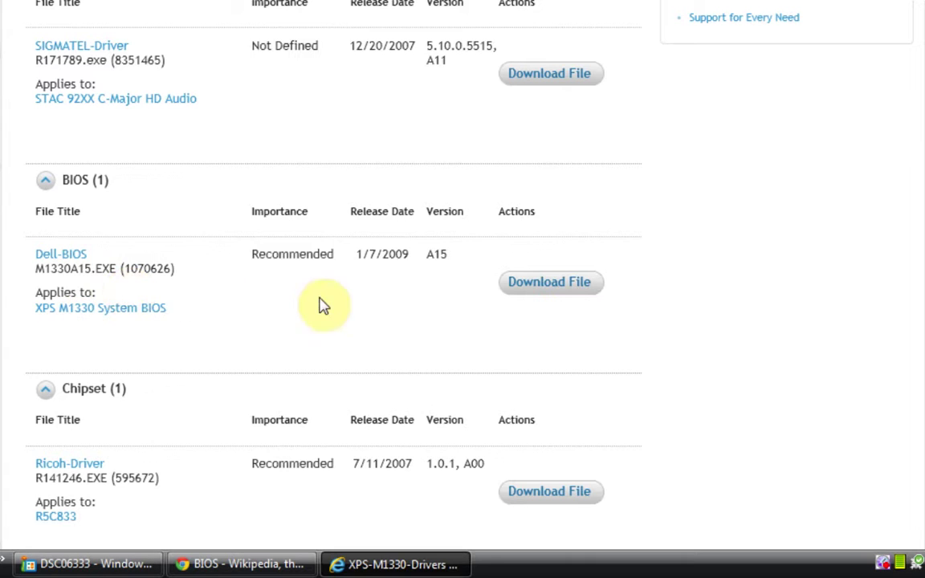
double_click(438, 256)
mouse_move(433, 253)
left_mouse_down()
mouse_move(431, 277)
mouse_move(437, 272)
left_mouse_up()
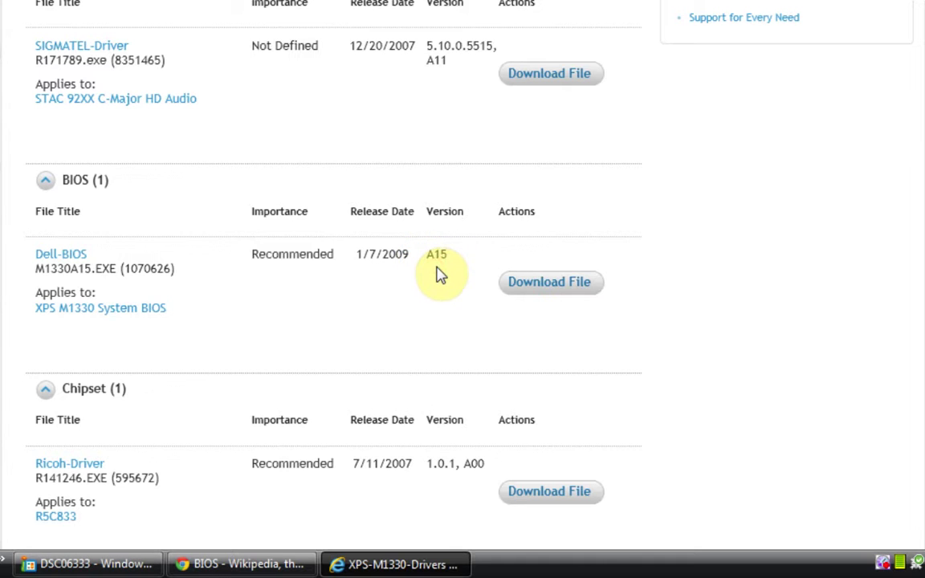
Review the expanded driver listings and expand the Removable Storage category to examine its firmware download
scroll(440, 275, "up", 6)
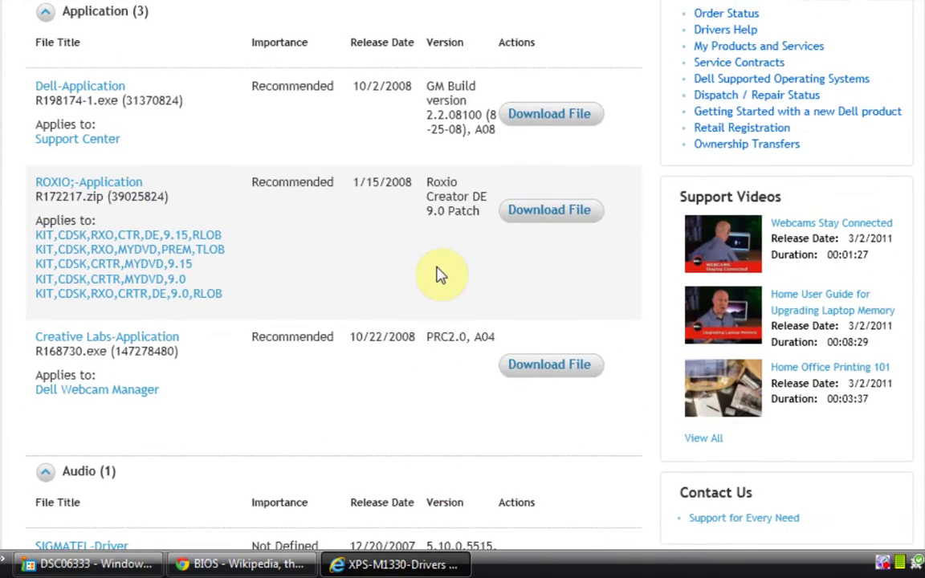
scroll(440, 275, "up", 5)
scroll(439, 274, "down", 3)
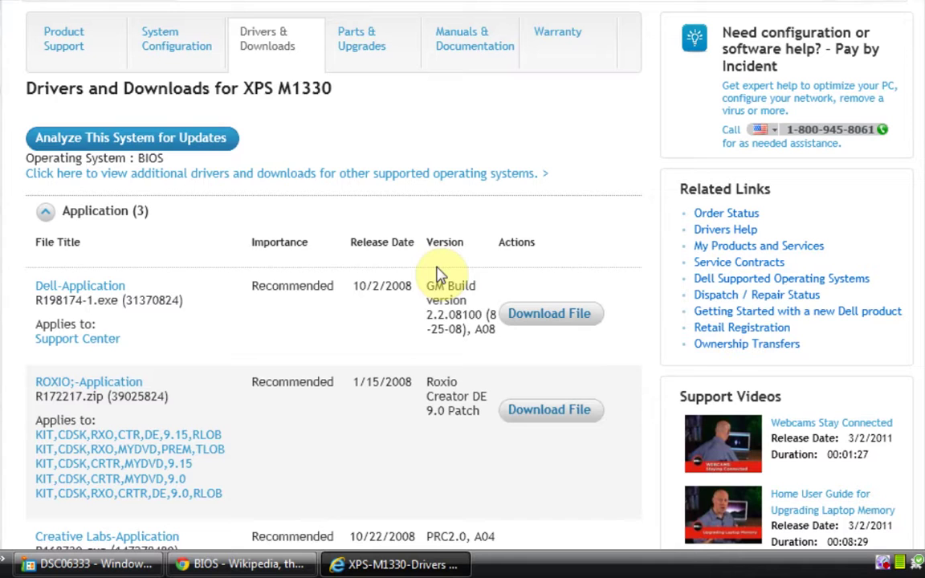
scroll(426, 317, "down", 3)
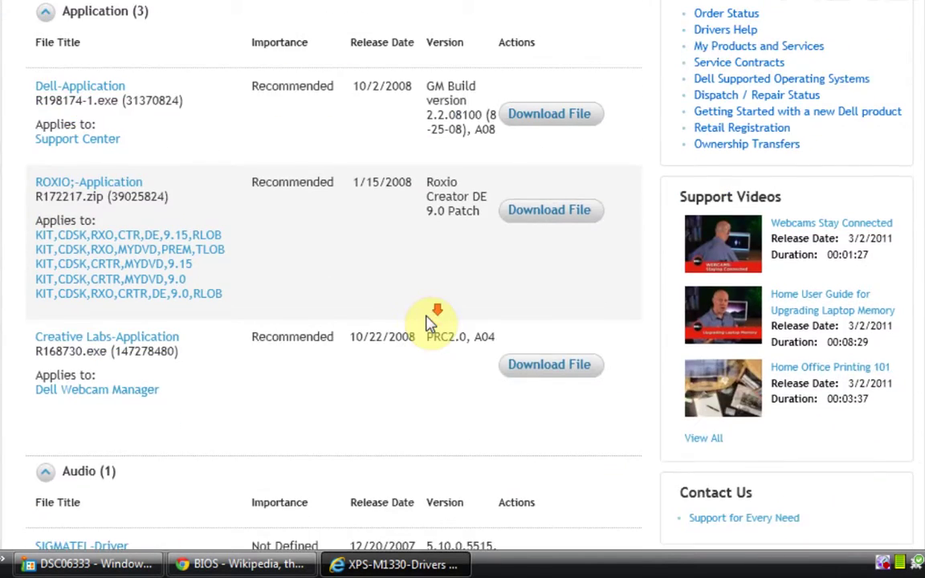
scroll(428, 321, "down", 9)
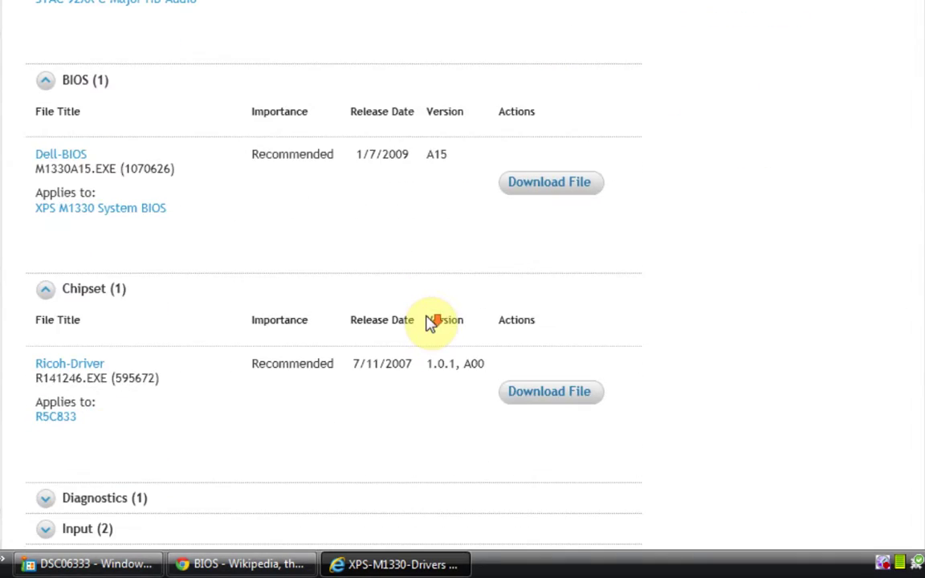
scroll(429, 321, "down", 5)
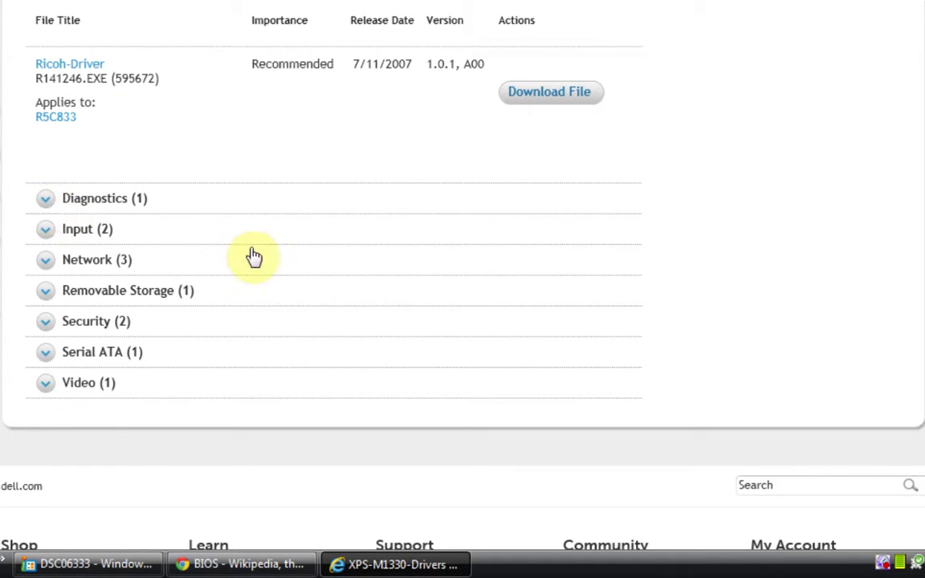
left_click(48, 292)
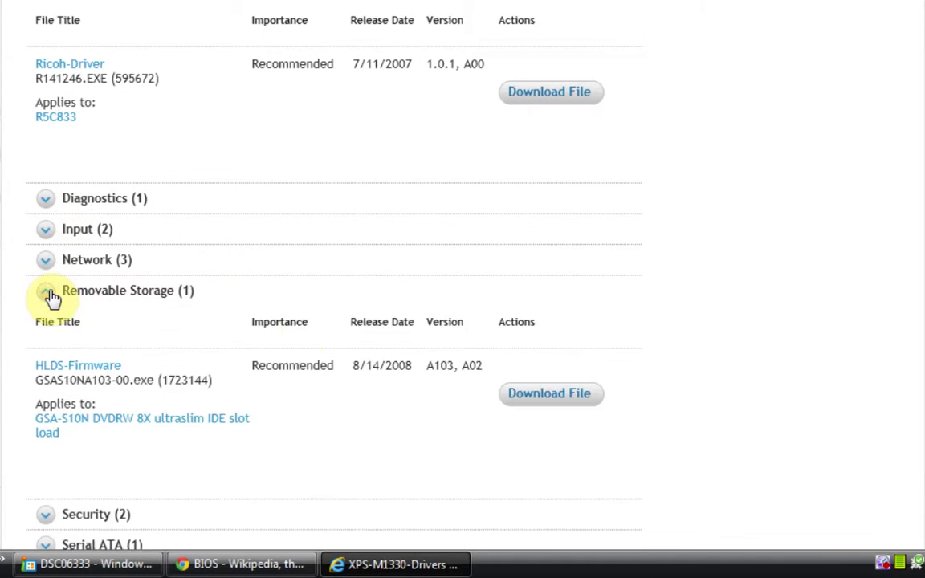
scroll(350, 331, "down", 3)
Return to the start of the Dell support page and minimize both browser windows to show the desktop
scroll(351, 336, "up", 7)
scroll(351, 336, "up", 15)
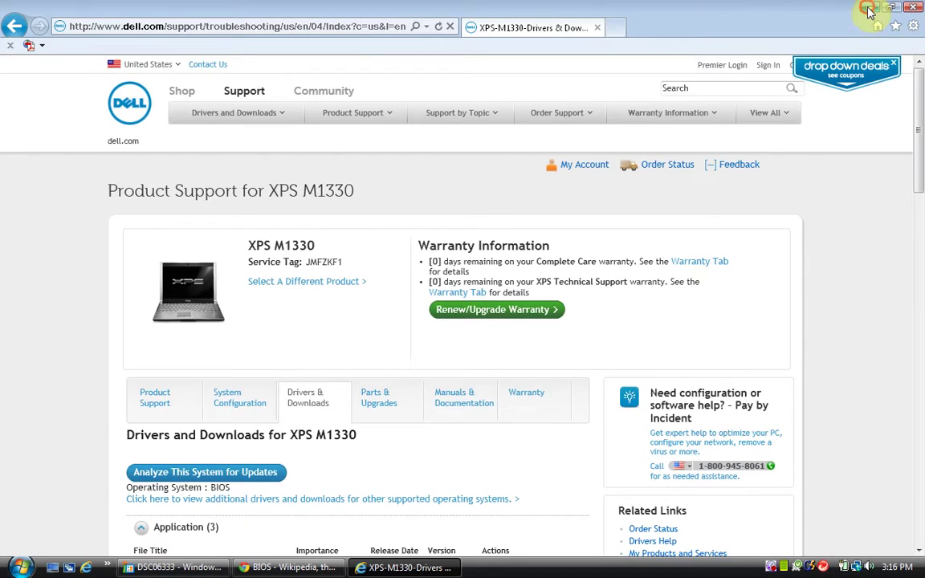
left_click(868, 8)
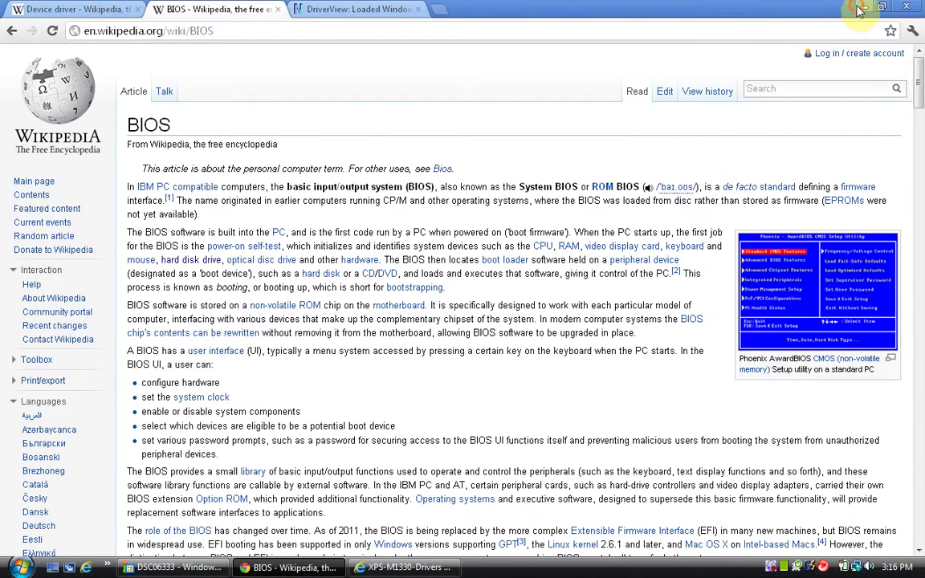
left_click(860, 8)
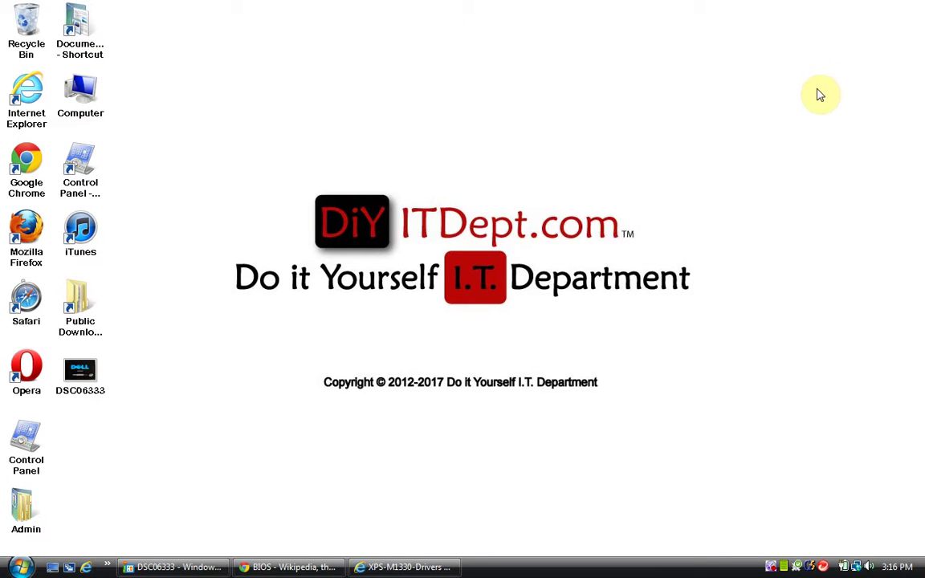
Open the DSC06333 picture from the desktop to check the BIOS revision on the startup screen, and minimize it
double_click(80, 371)
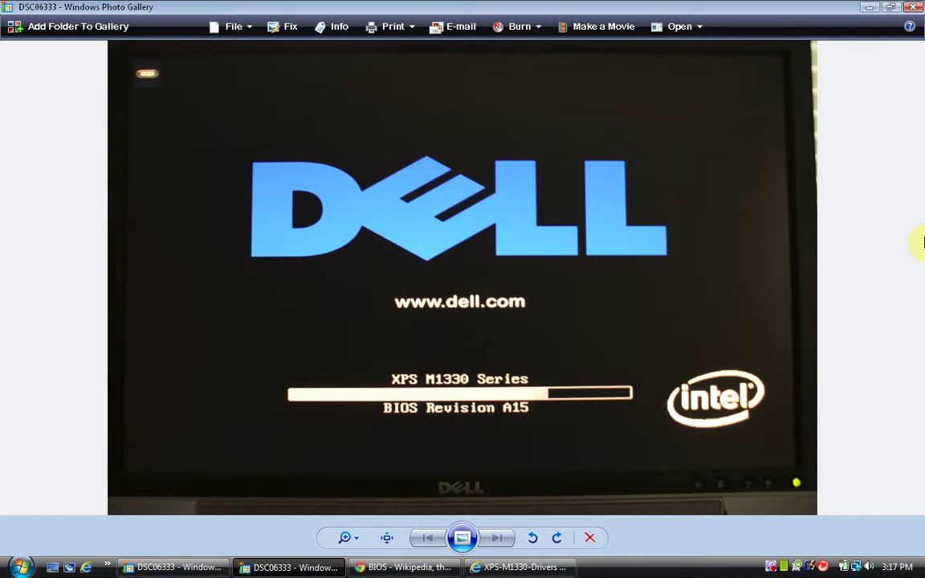
left_click(869, 8)
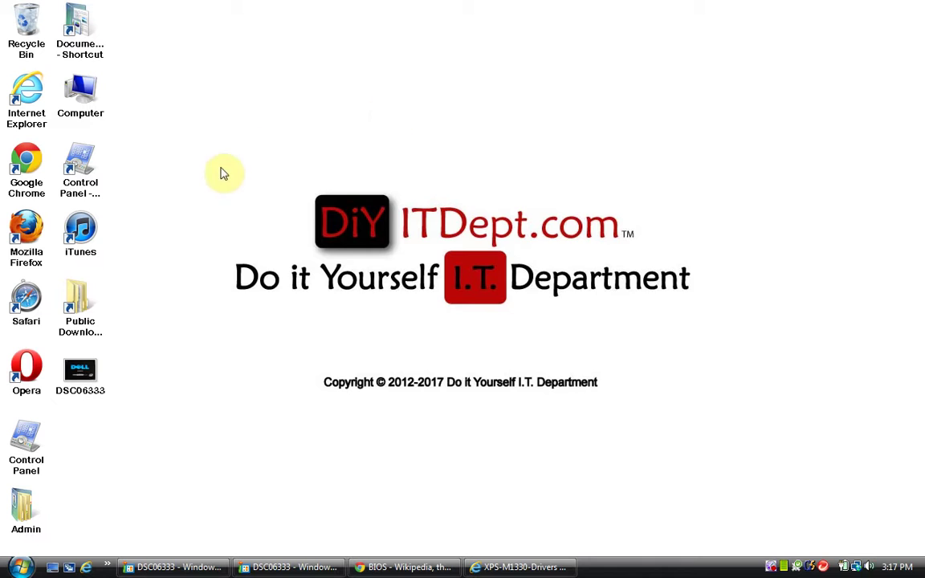
Open the Control Panel in a maximized window and launch Device Manager from it
left_click(29, 565)
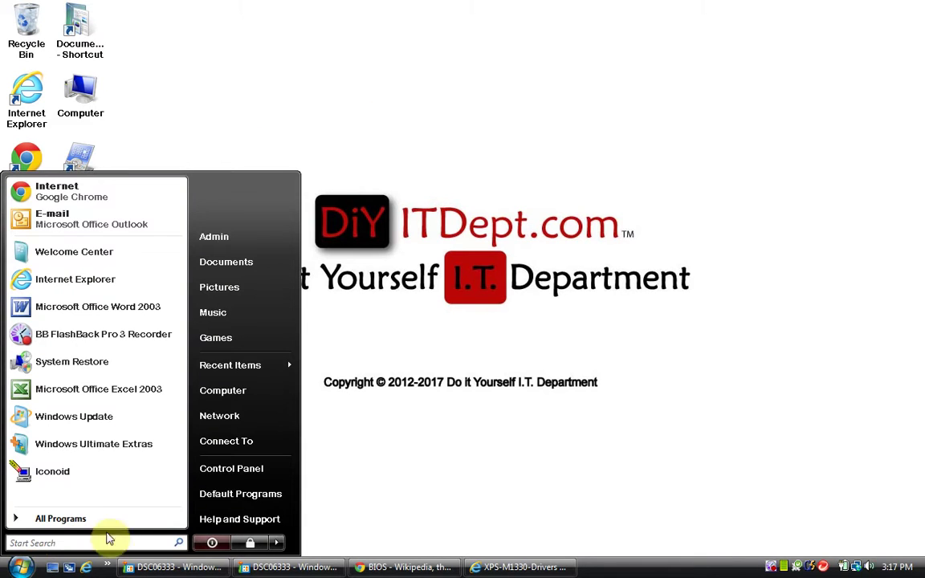
left_click(240, 474)
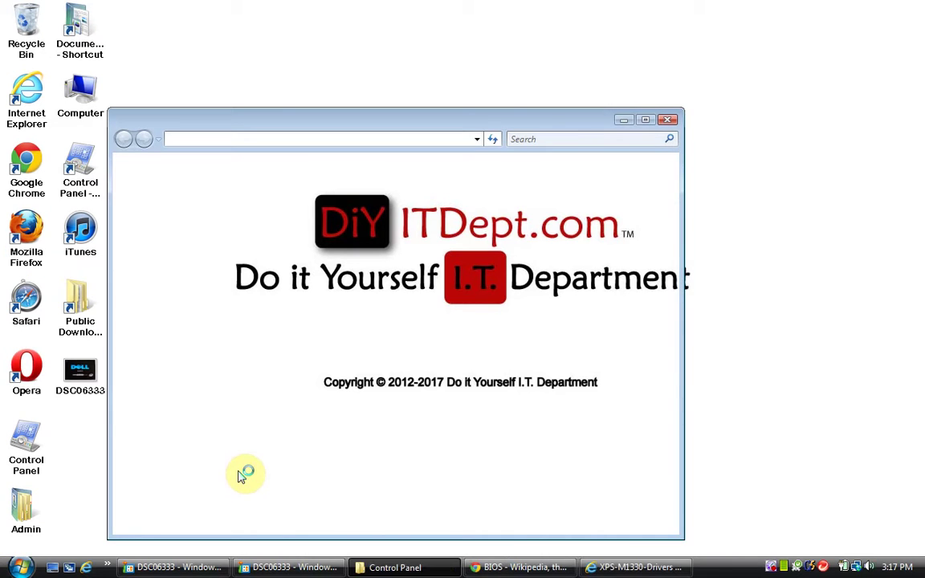
left_click(645, 120)
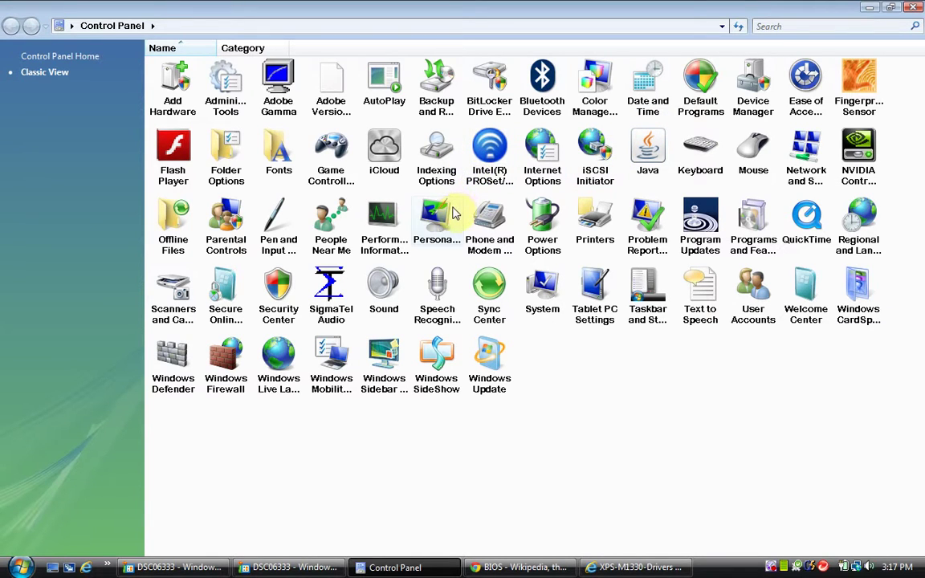
left_click(447, 275)
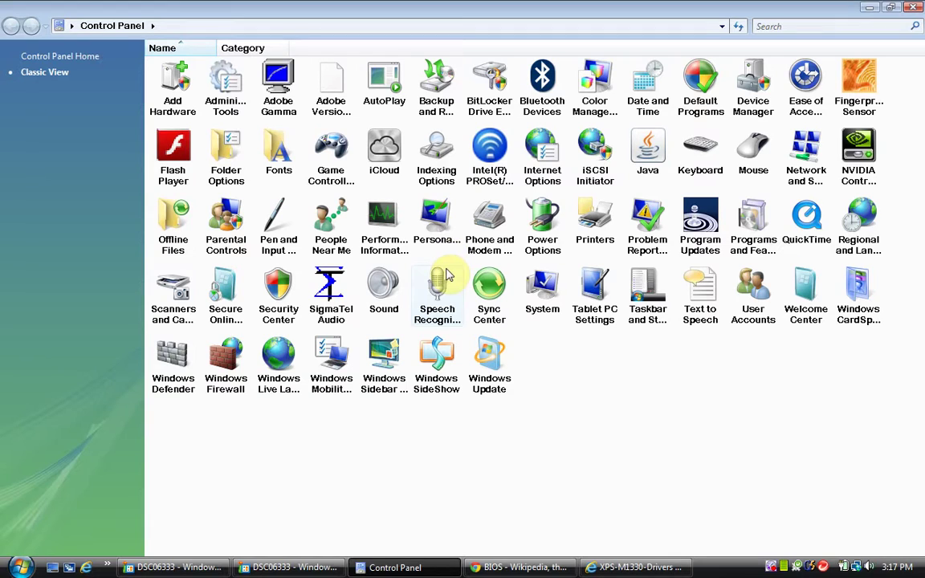
left_click(746, 109)
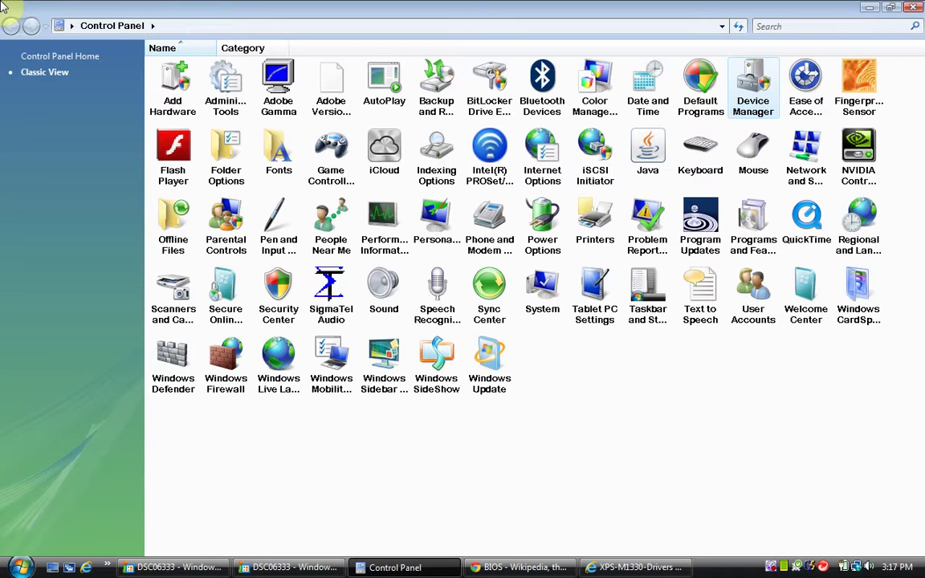
left_click(459, 278)
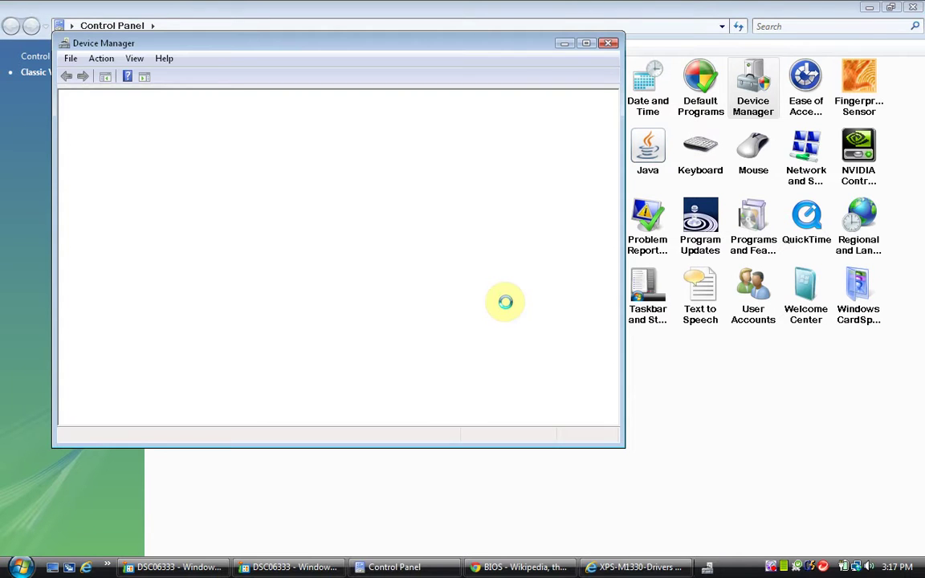
Maximize Device Manager and expand the Batteries, Biometric, Computer, Disk drives, Display adapters and DVD/CD-ROM drives categories
left_click(587, 42)
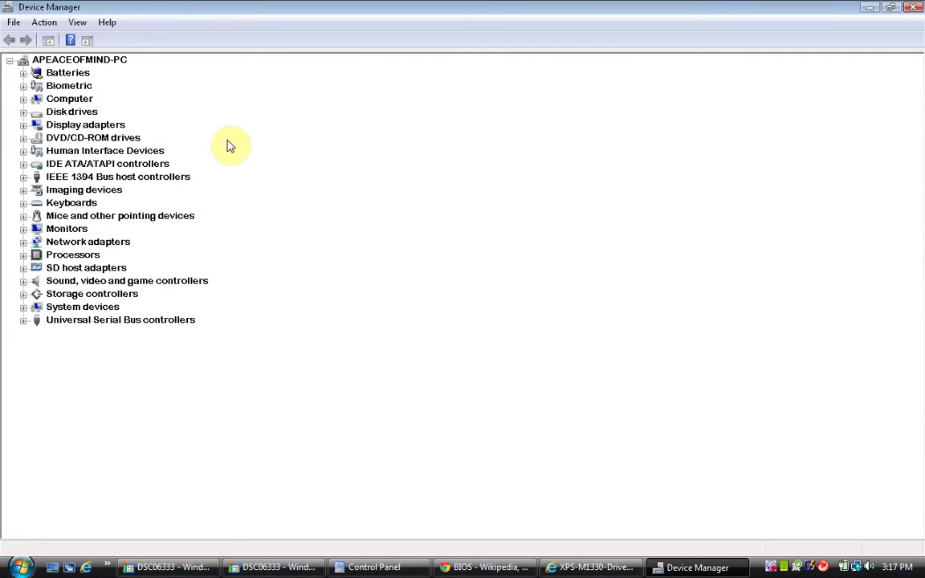
left_click(24, 73)
left_click(24, 73)
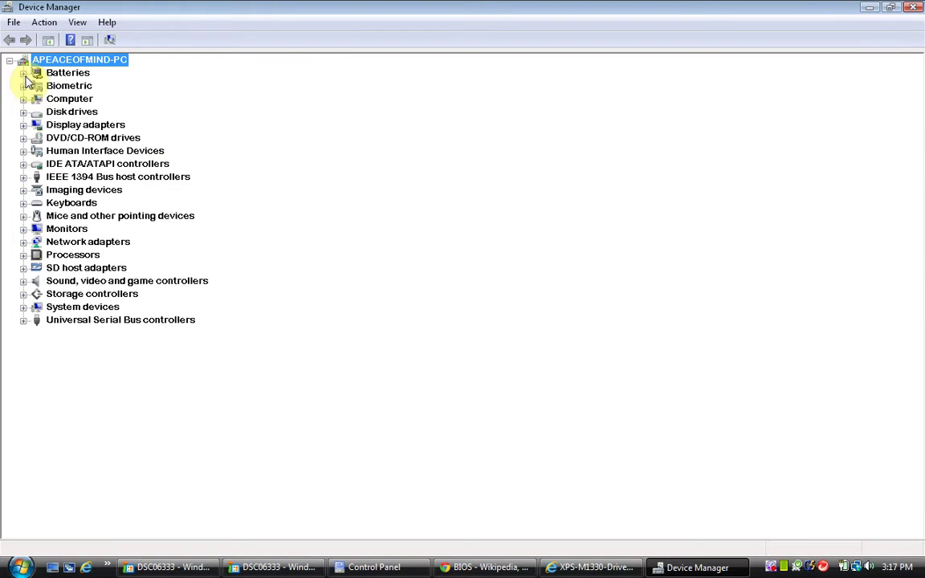
left_click(24, 73)
left_click(24, 111)
left_click(24, 138)
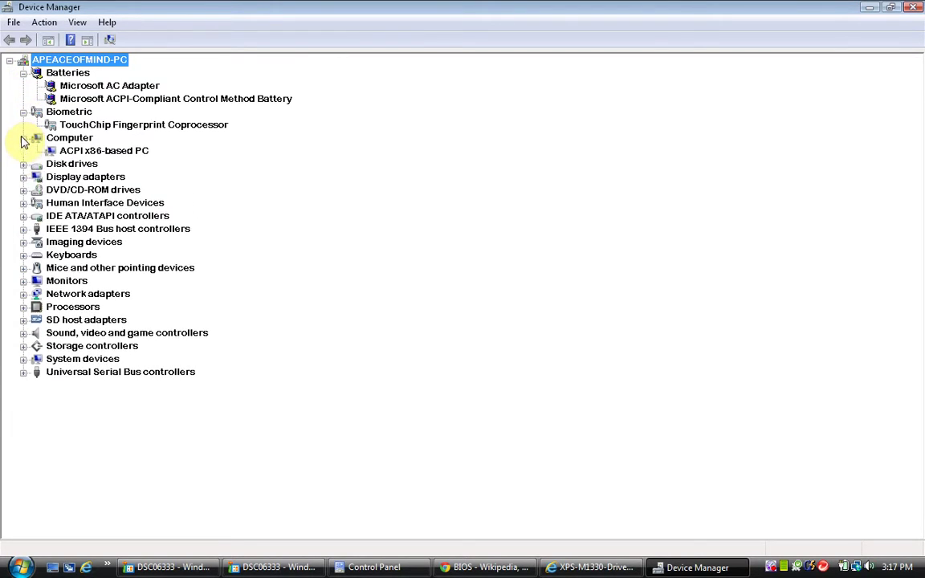
left_click(24, 164)
left_click(24, 190)
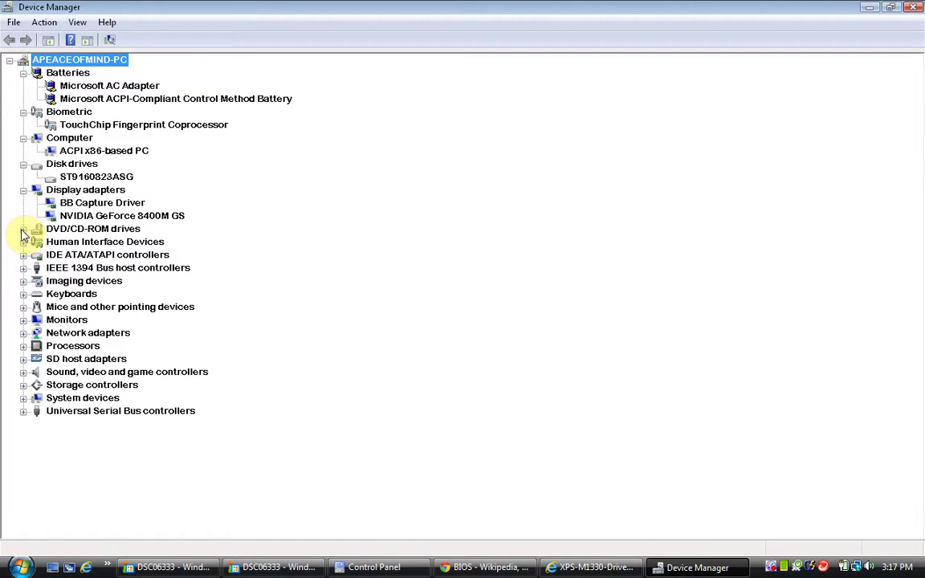
left_click(24, 229)
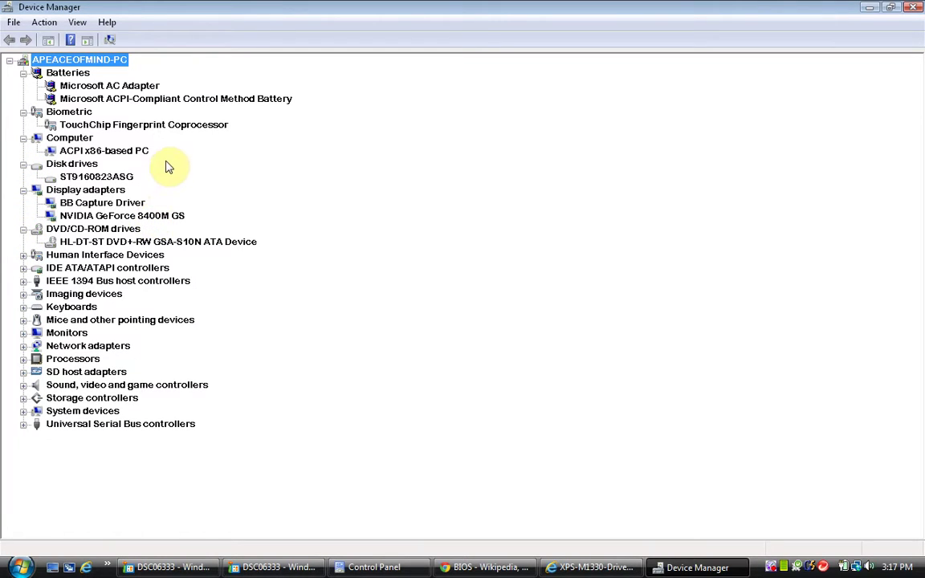
Inspect the DVD region, volumes and driver properties of the HL-DT-ST DVD+-RW GSA-S10N drive, and close its properties
left_click(167, 244)
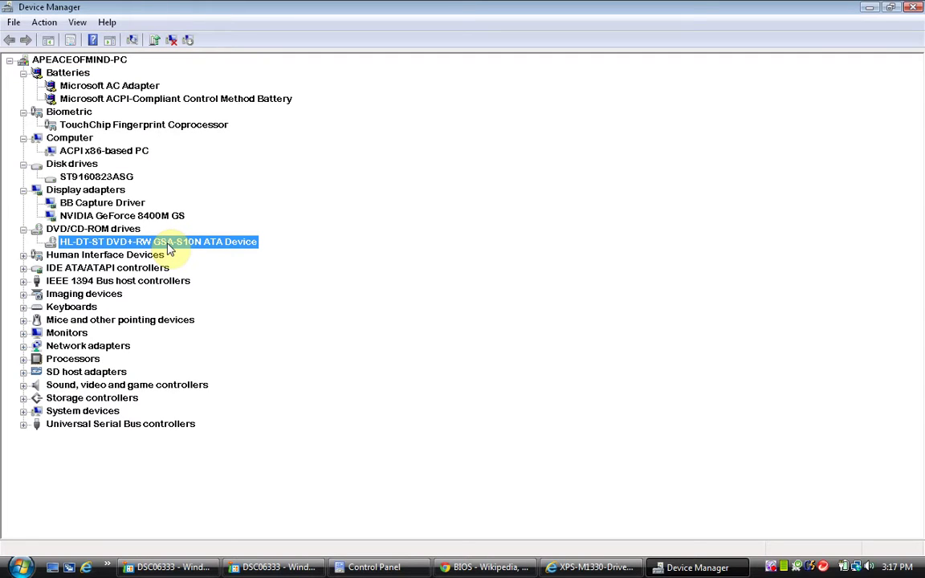
right_click(181, 244)
left_click(207, 330)
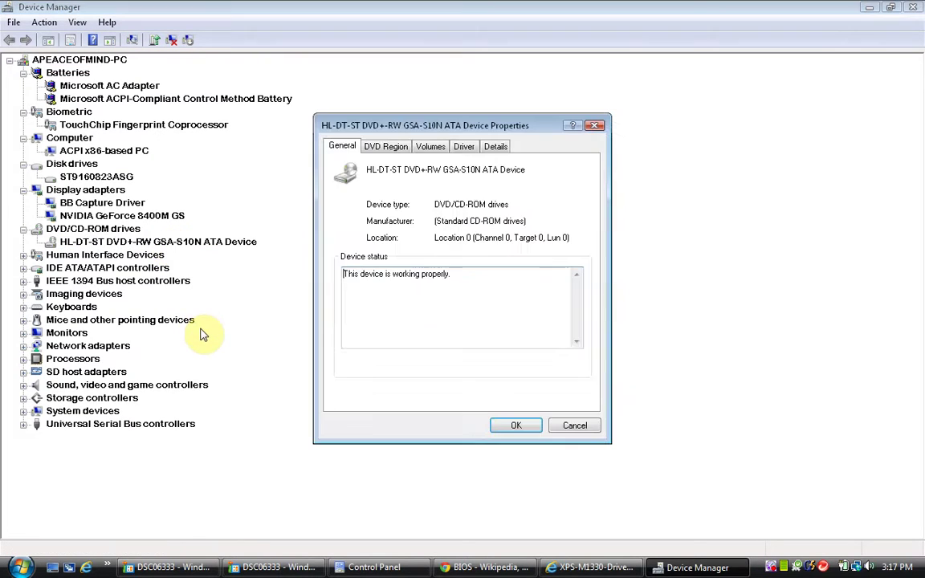
left_click(398, 149)
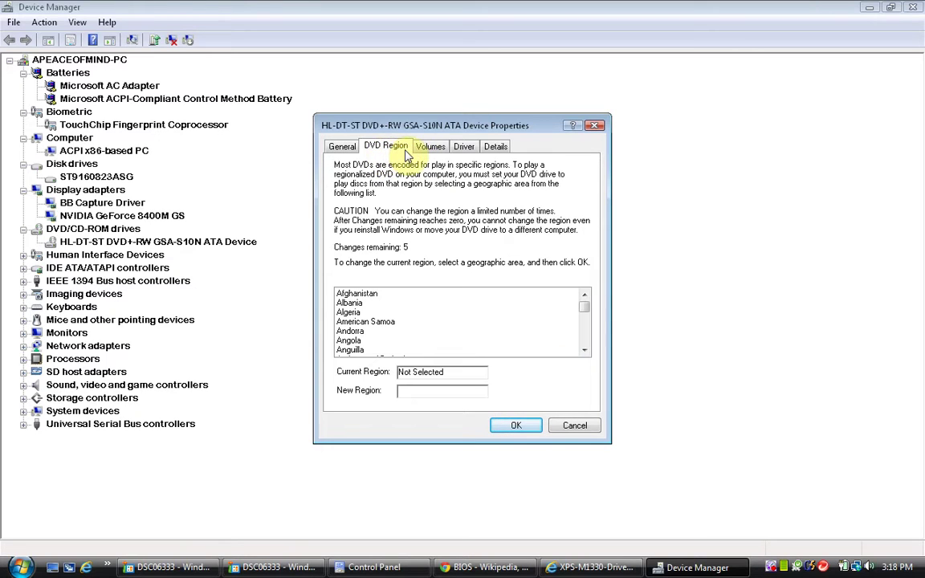
left_click(431, 148)
left_click(465, 149)
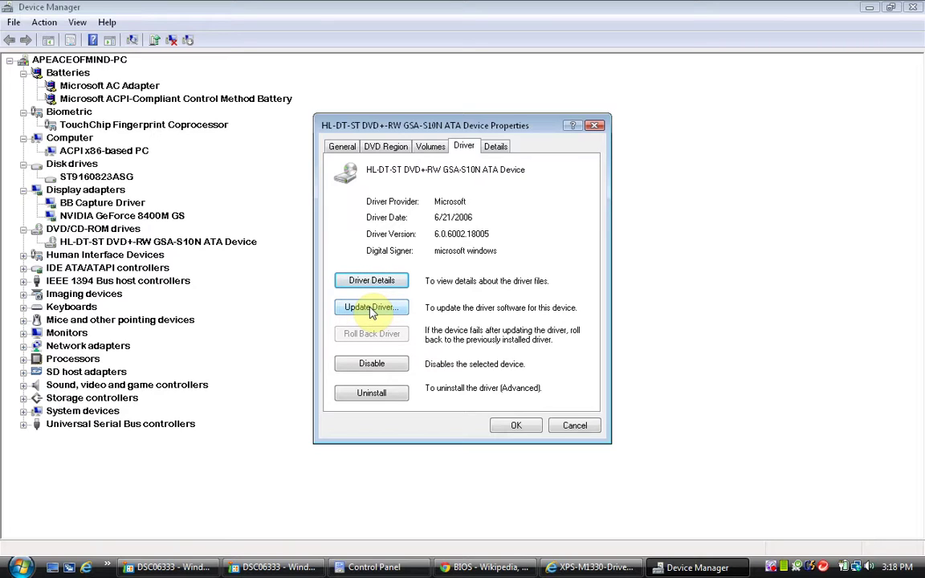
left_click(594, 125)
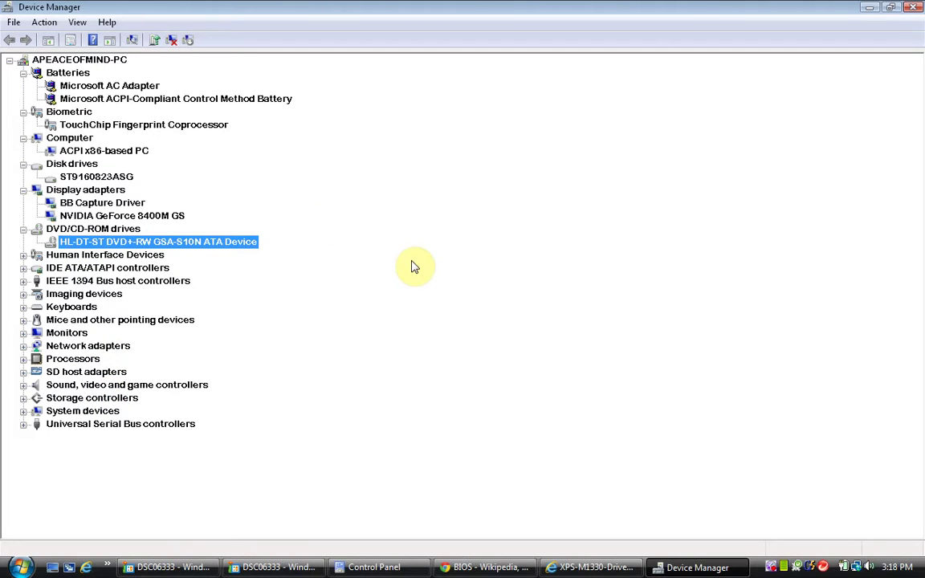
Minimize Device Manager and the Control Panel, and switch to NirSoft's DriverView page in Google Chrome
left_click(867, 7)
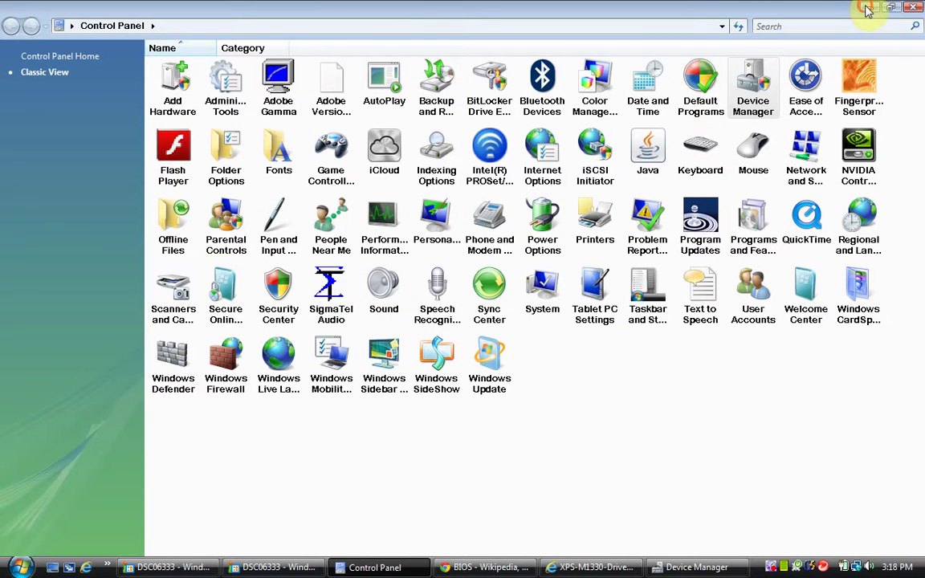
left_click(866, 8)
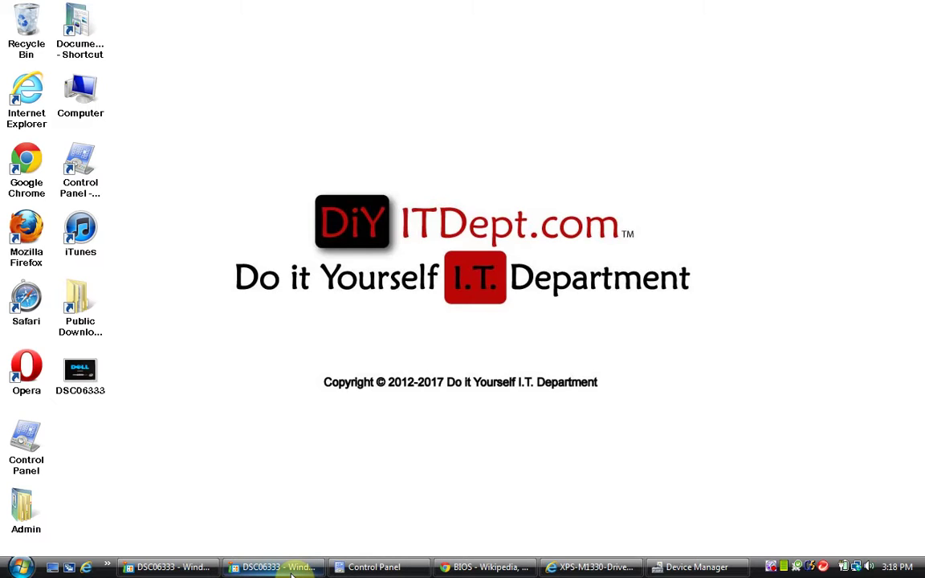
left_click(483, 568)
left_click(361, 8)
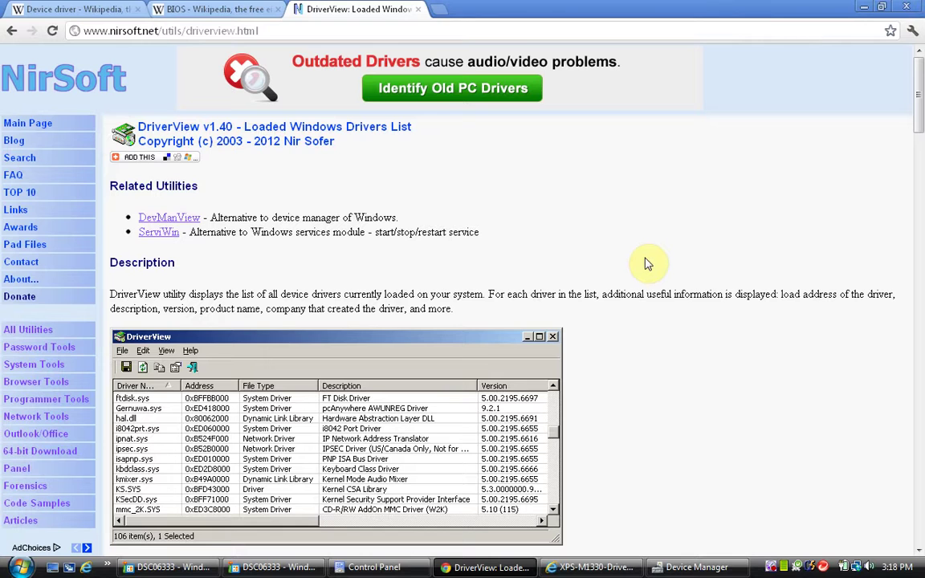
Review the DriverView utility's description, system requirements and version history on the NirSoft page, and minimize the browser
scroll(646, 264, "down", 2)
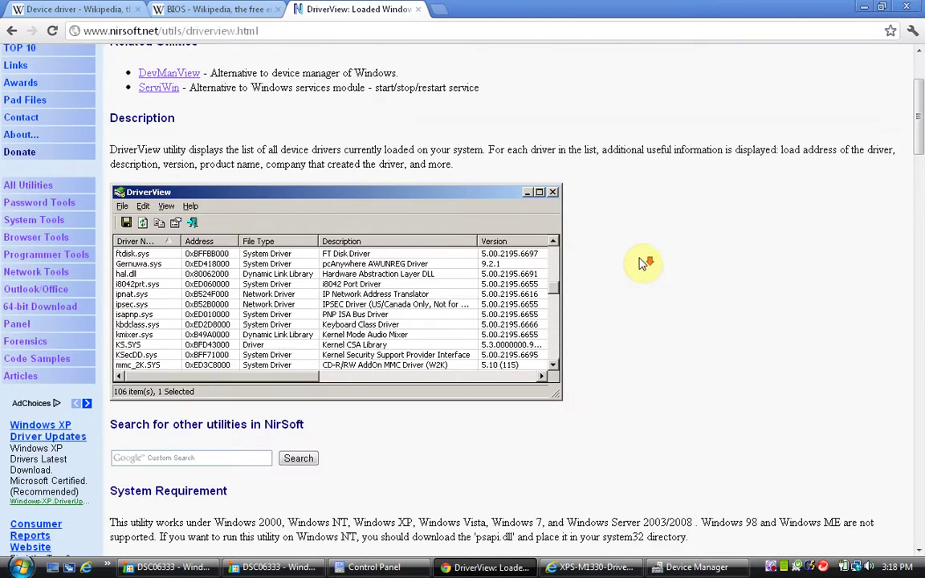
scroll(644, 263, "up", 1)
scroll(642, 264, "up", 1)
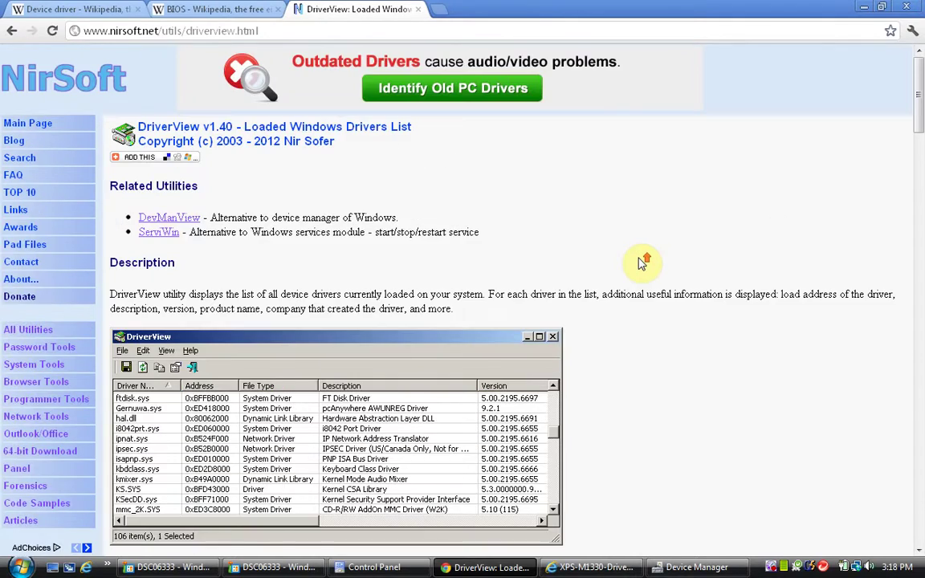
scroll(641, 263, "down", 3)
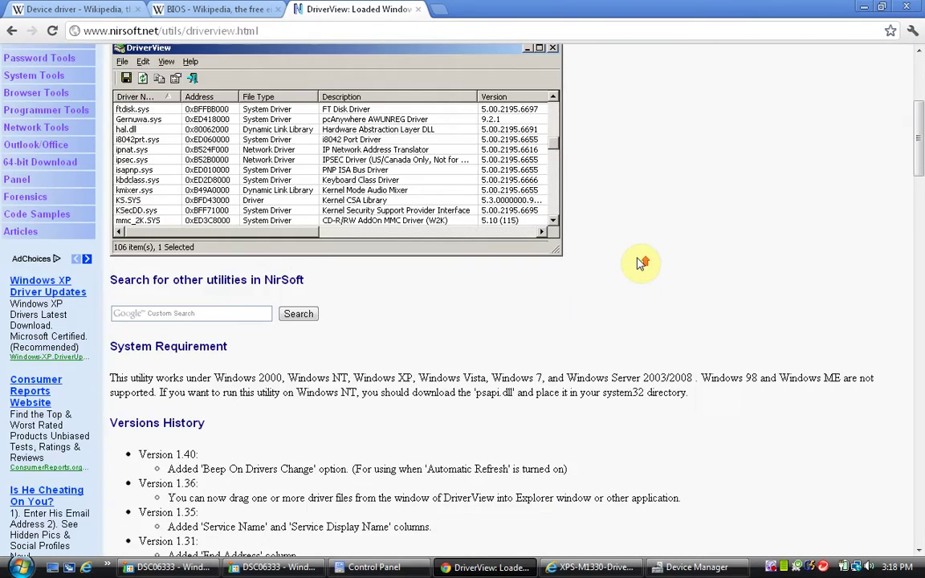
scroll(639, 264, "up", 3)
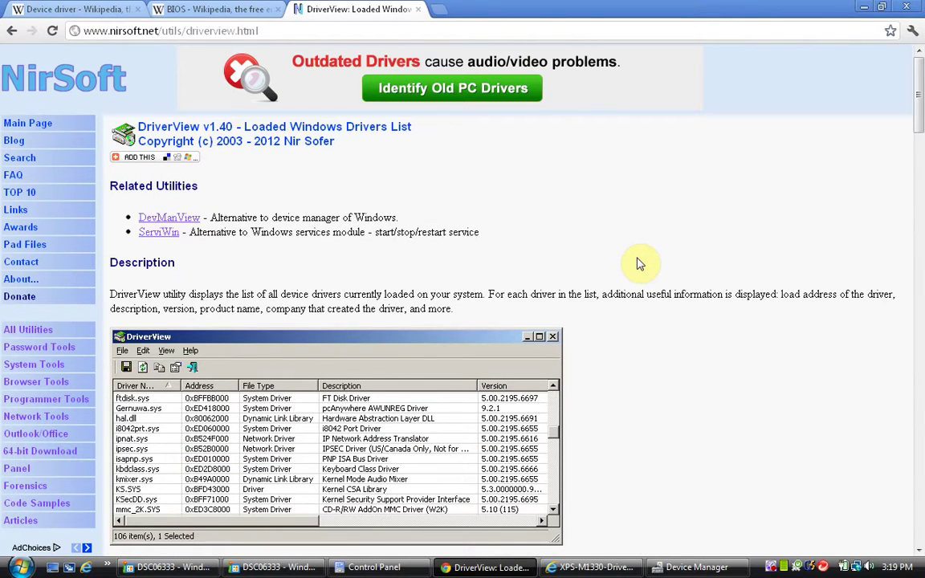
left_click(865, 8)
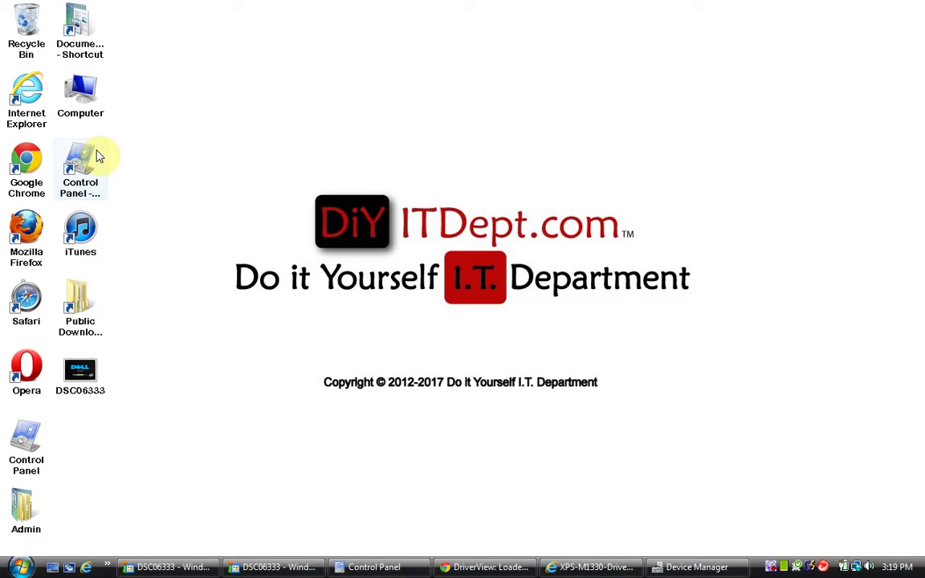
Open the Driver View folder in Public Downloads in a maximized window and launch the DriverView application
double_click(84, 303)
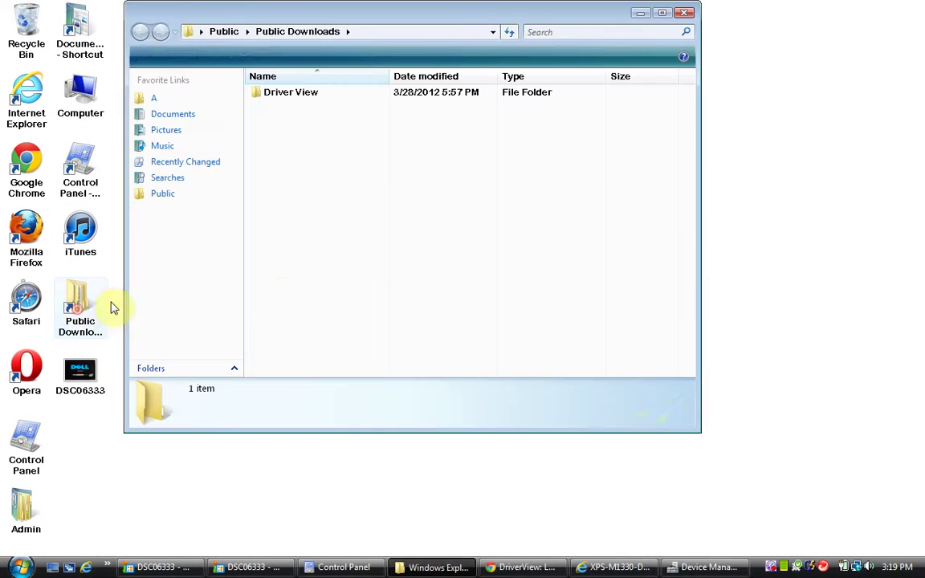
double_click(321, 96)
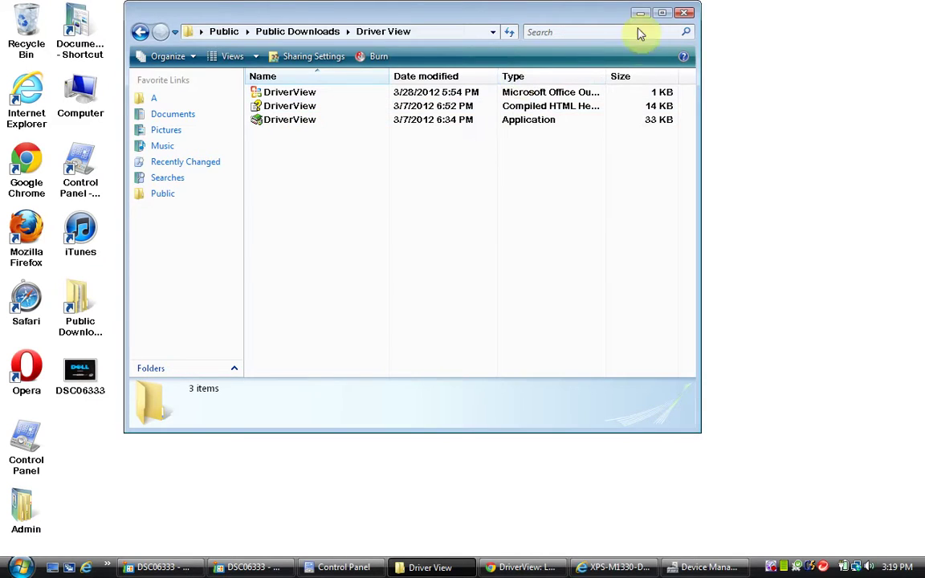
left_click(659, 14)
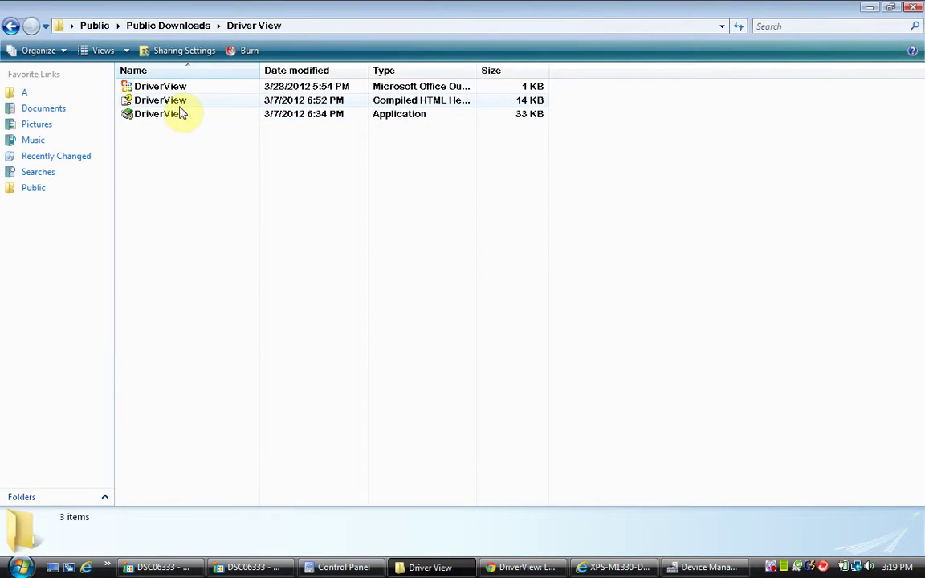
double_click(176, 116)
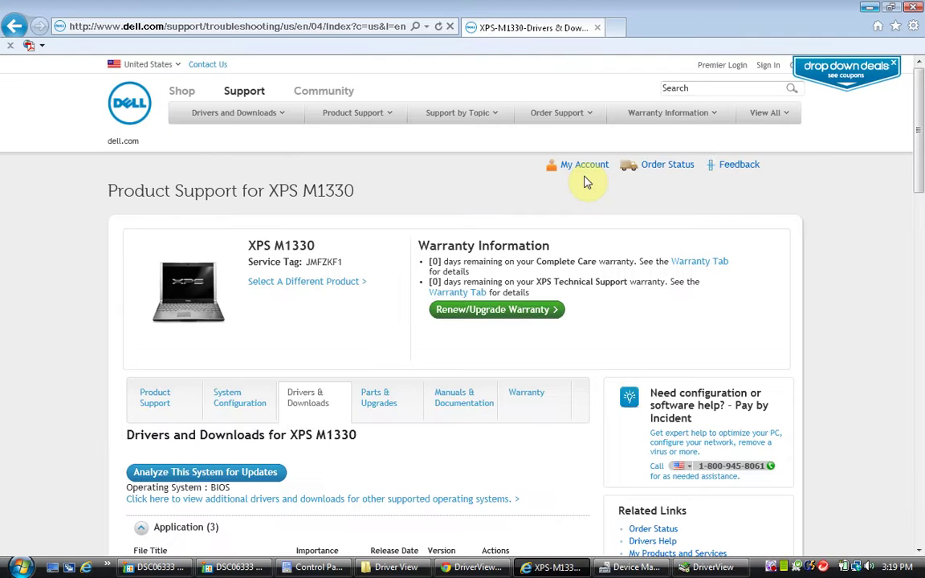
Switch to the Dell XPS M1330 downloads page in Internet Explorer and expand the Video, Serial ATA and Security categories
scroll(527, 234, "down", 6)
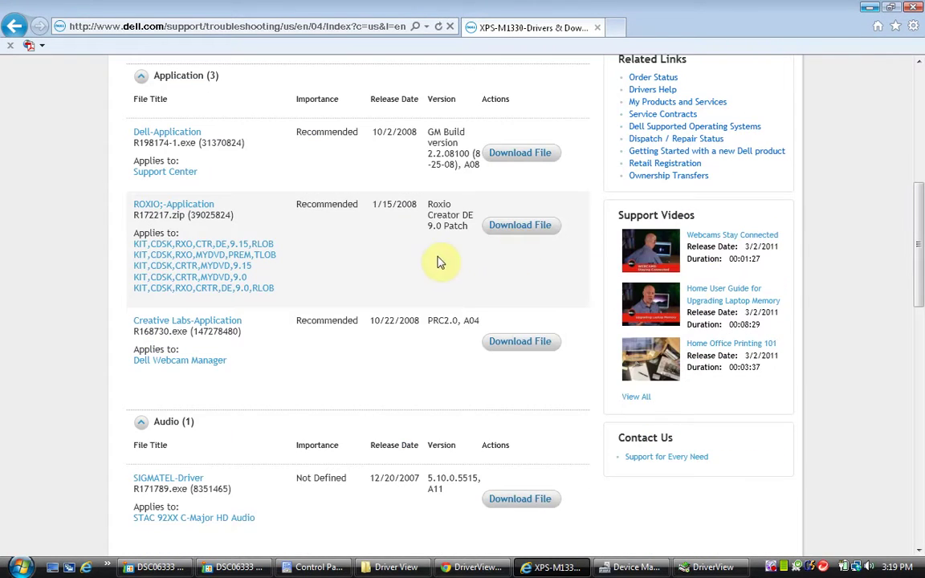
scroll(486, 290, "down", 2)
scroll(486, 294, "down", 4)
scroll(485, 296, "down", 2)
scroll(485, 295, "down", 2)
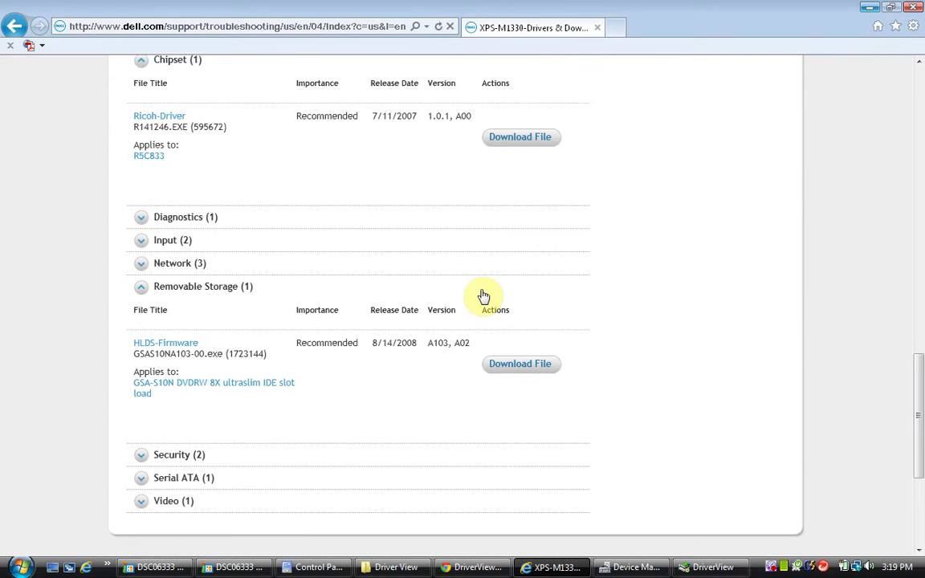
left_click(149, 508)
left_click(142, 482)
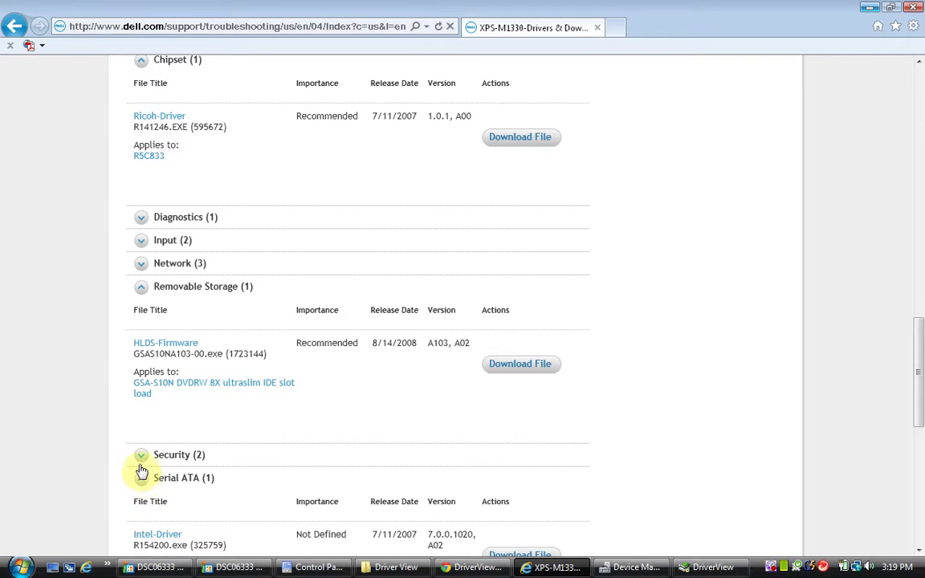
left_click(140, 455)
Expand the Network, Input and Diagnostics driver categories on the Dell downloads page
scroll(224, 412, "up", 2)
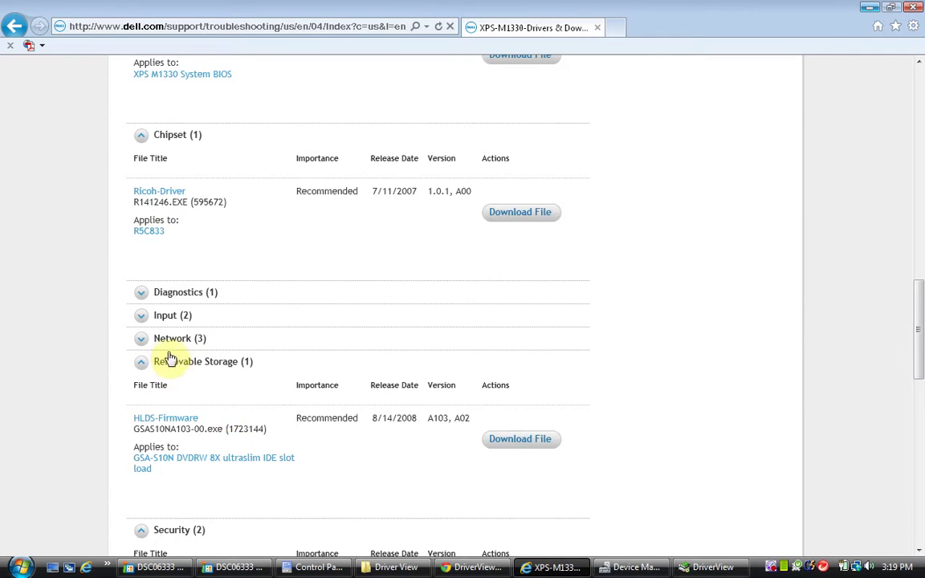
left_click(142, 338)
left_click(147, 314)
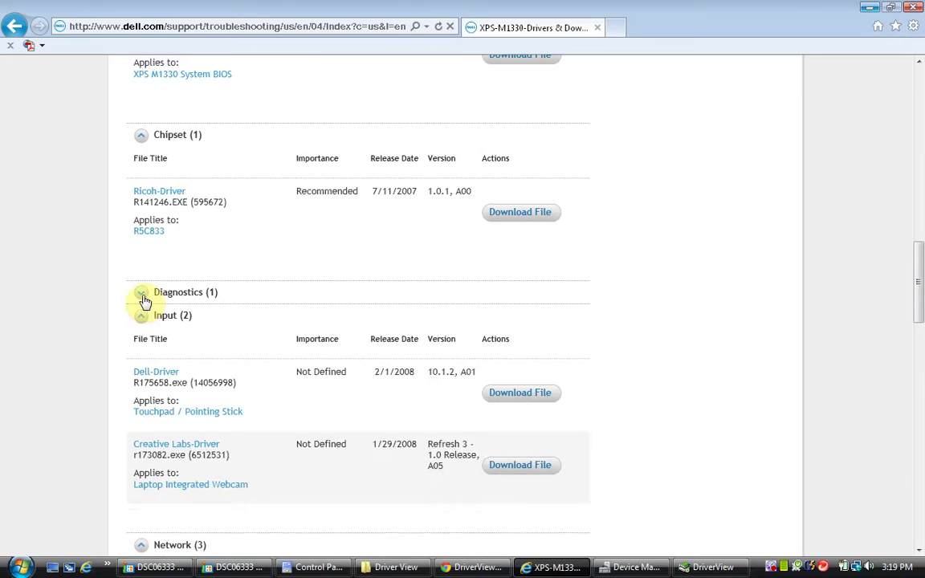
left_click(142, 293)
scroll(353, 325, "up", 5)
scroll(353, 325, "up", 4)
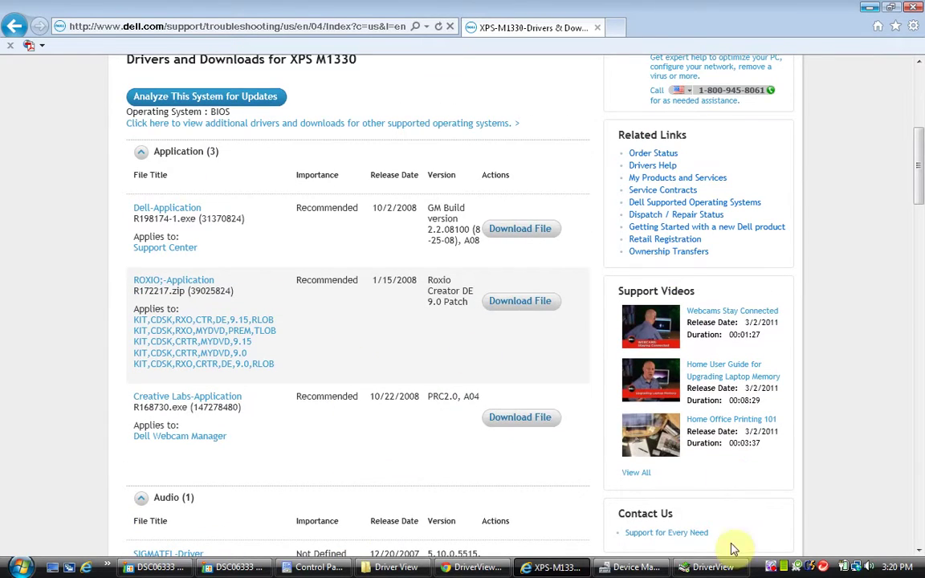
Switch to DriverView, examine the versions and companies in its list of loaded drivers, and show the desktop
left_click(723, 567)
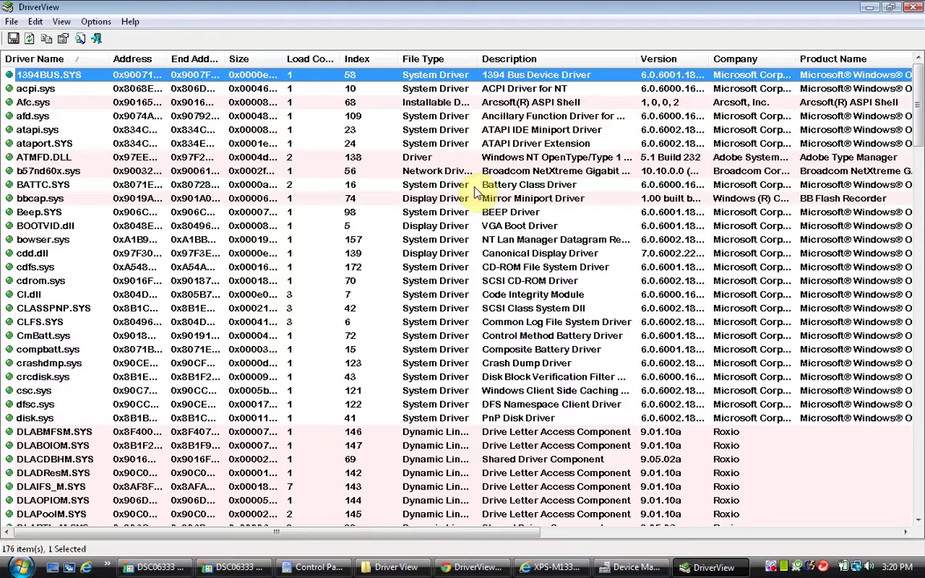
scroll(474, 193, "down", 8)
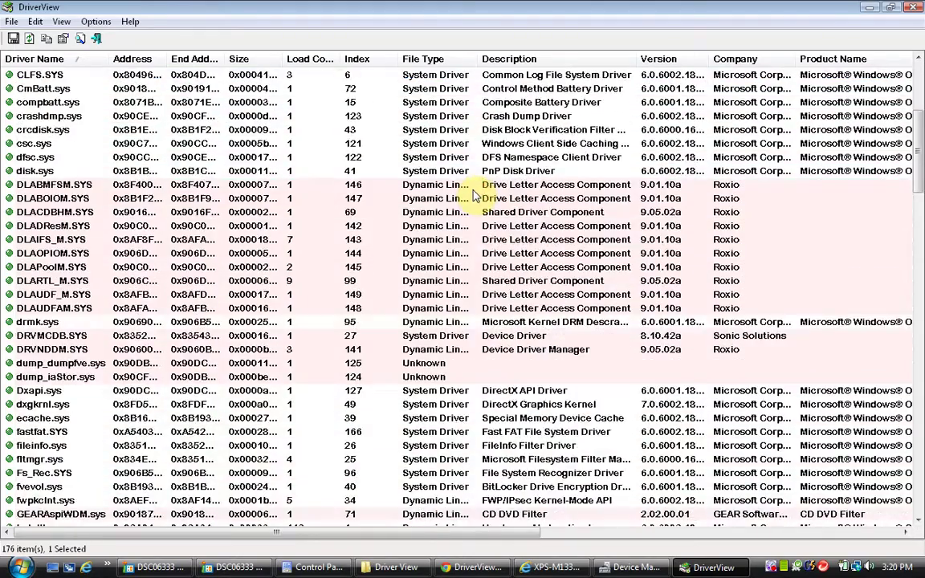
scroll(474, 192, "down", 8)
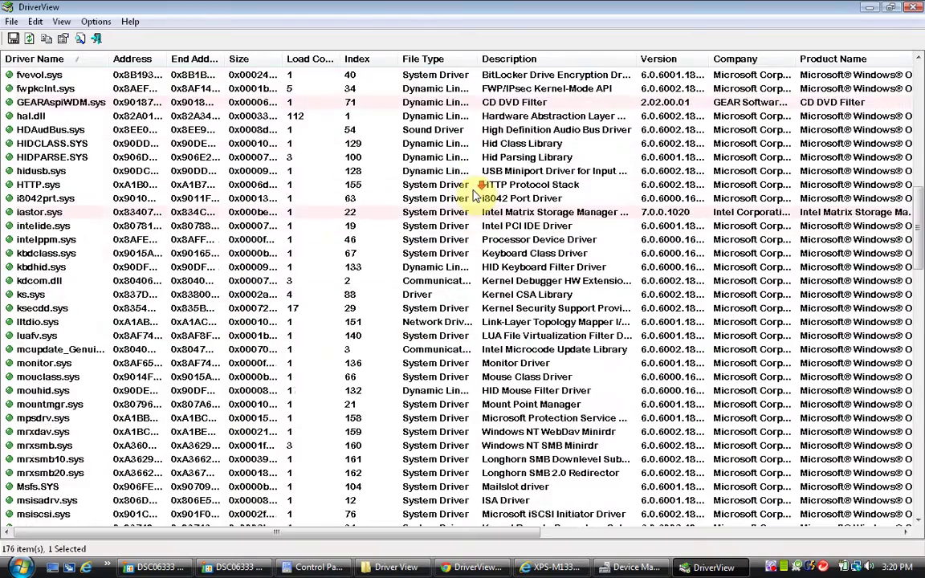
scroll(473, 193, "down", 10)
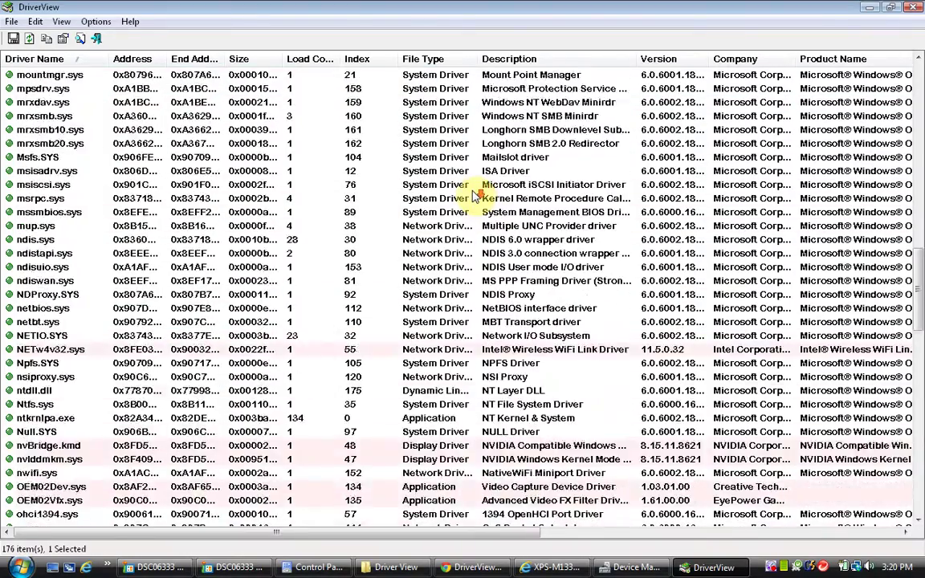
scroll(473, 196, "down", 4)
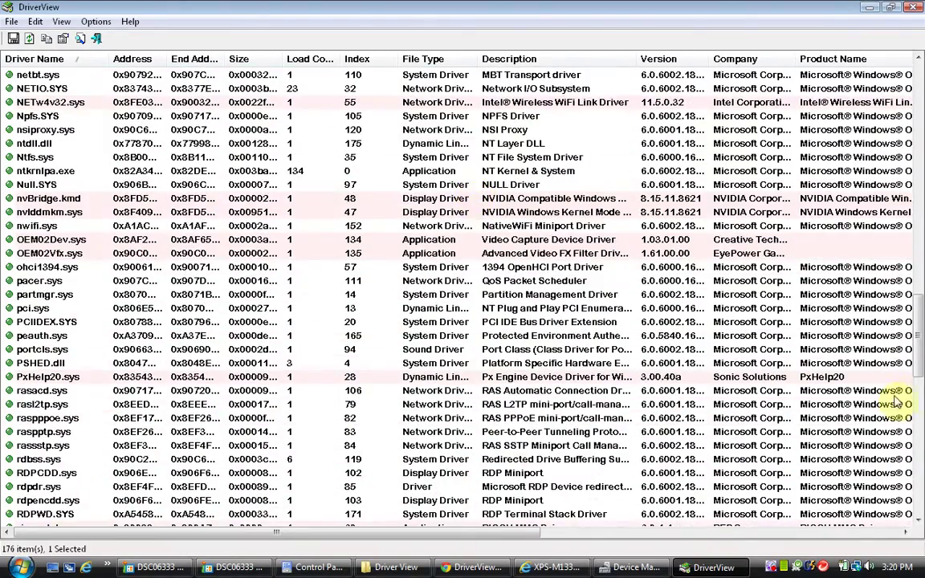
scroll(726, 456, "down", 4)
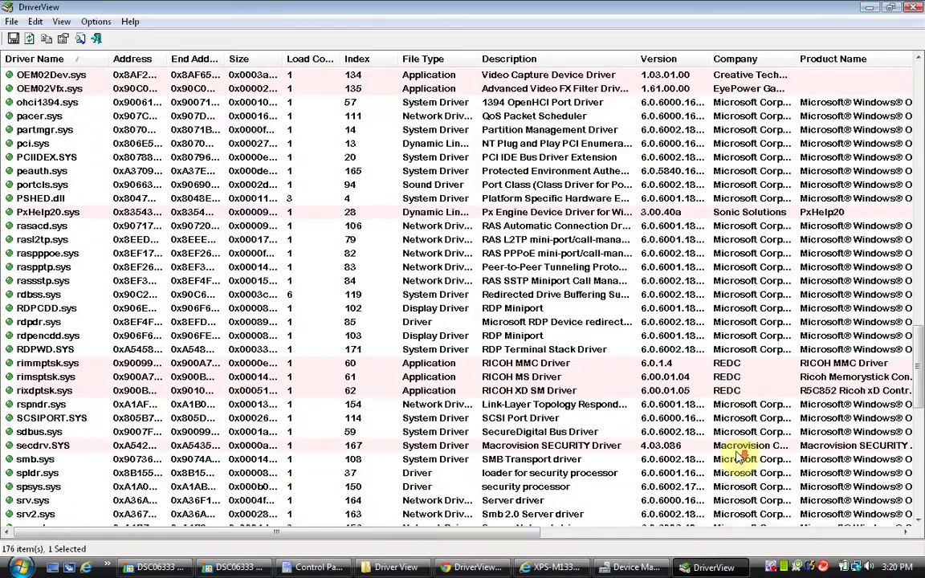
scroll(798, 452, "down", 4)
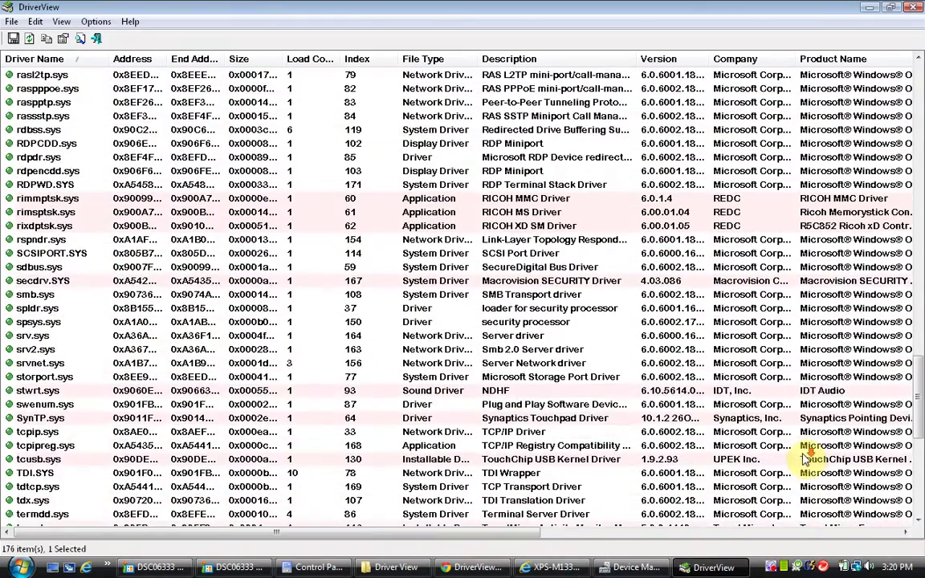
scroll(801, 450, "down", 3)
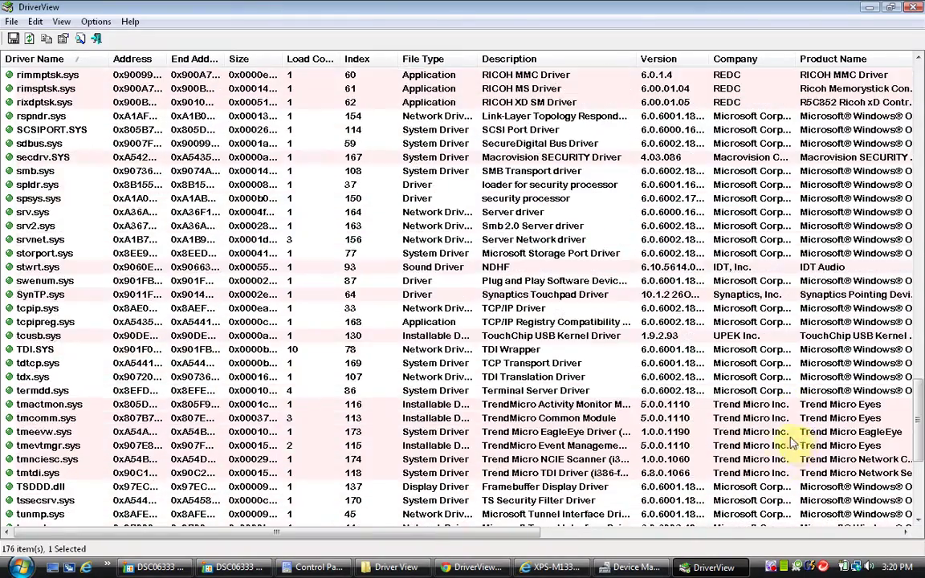
left_click(52, 567)
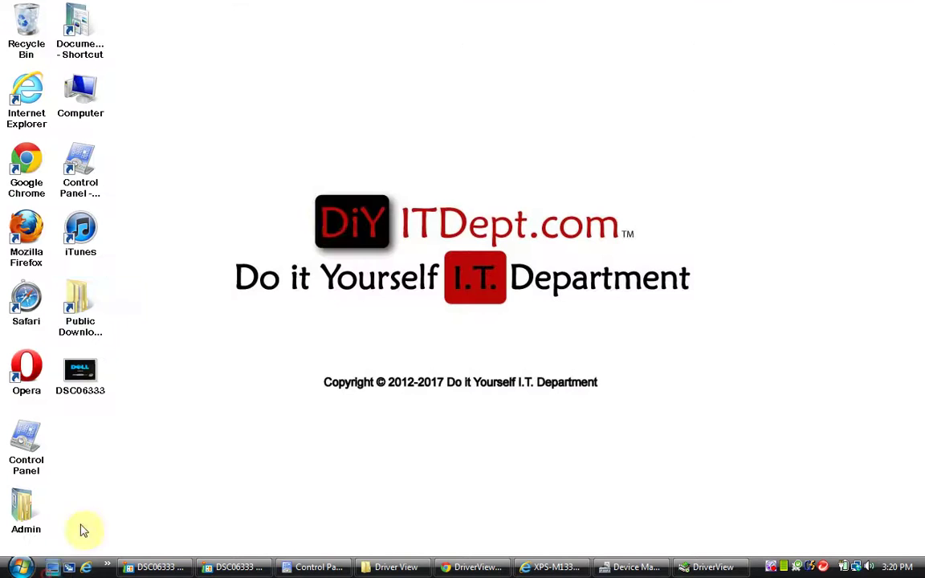